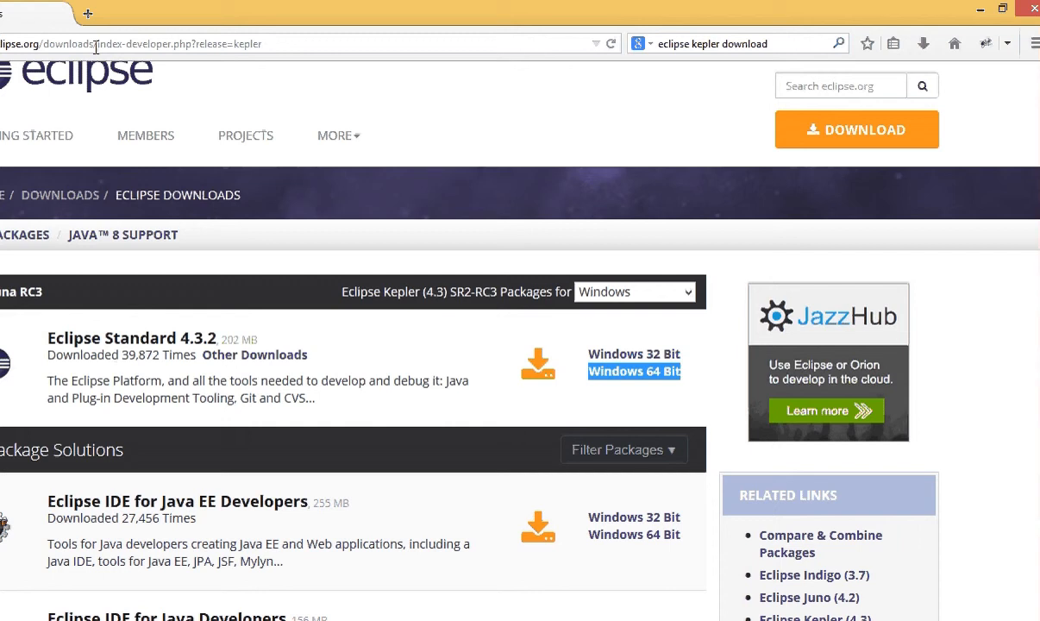
Look through the Eclipse Kepler packages and locate the Windows 64 Bit download of Eclipse Standard 4.3.2
scroll(146, 211, down, 1)
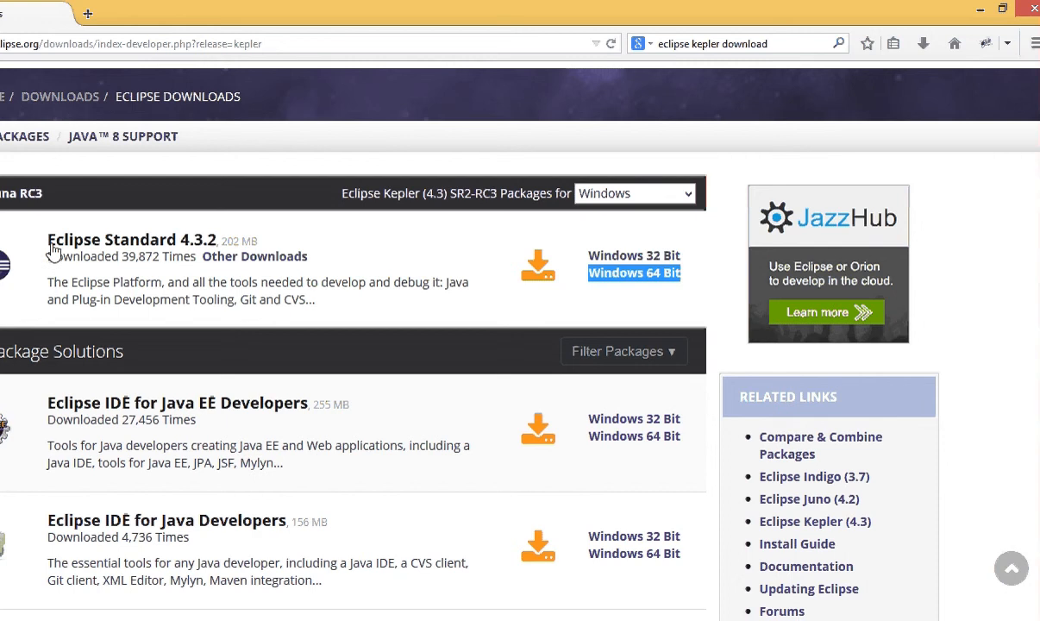
scroll(171, 248, down, 3)
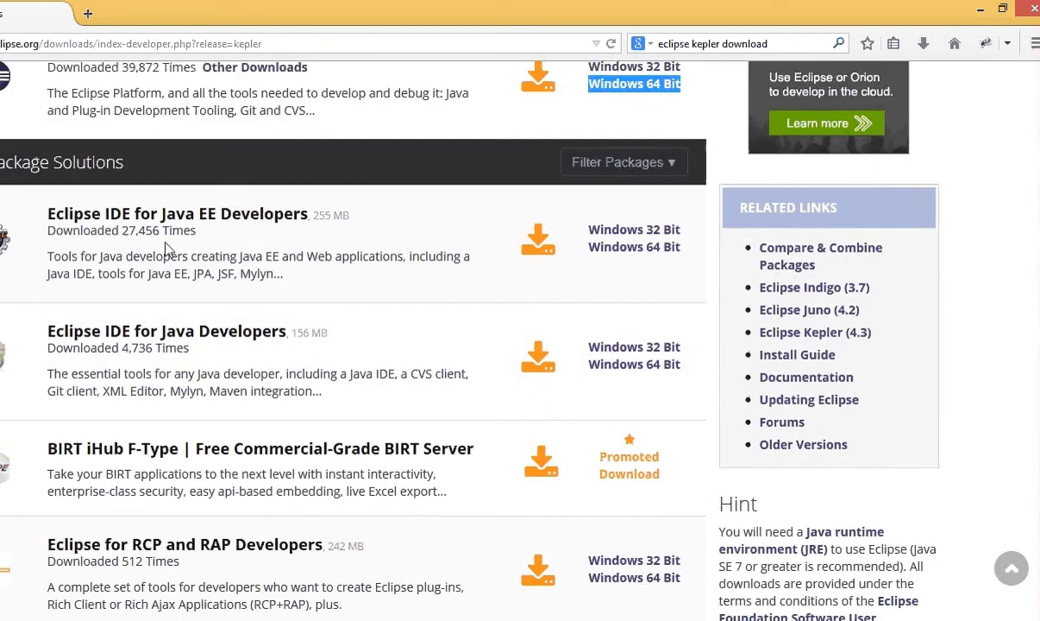
scroll(225, 345, down, 3)
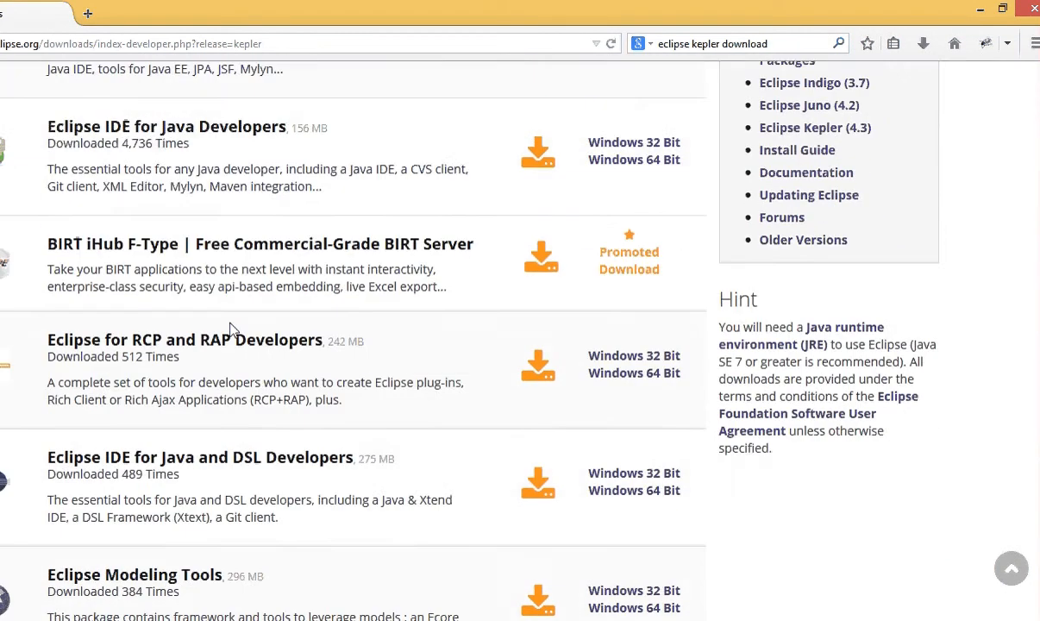
scroll(198, 395, up, 6)
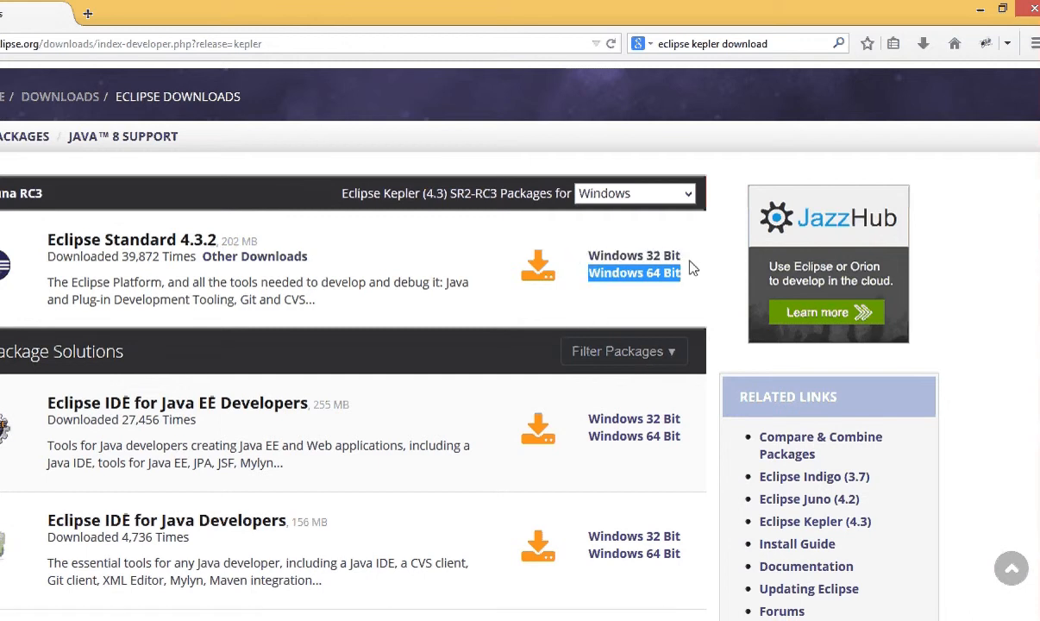
drag(672, 269, 615, 309)
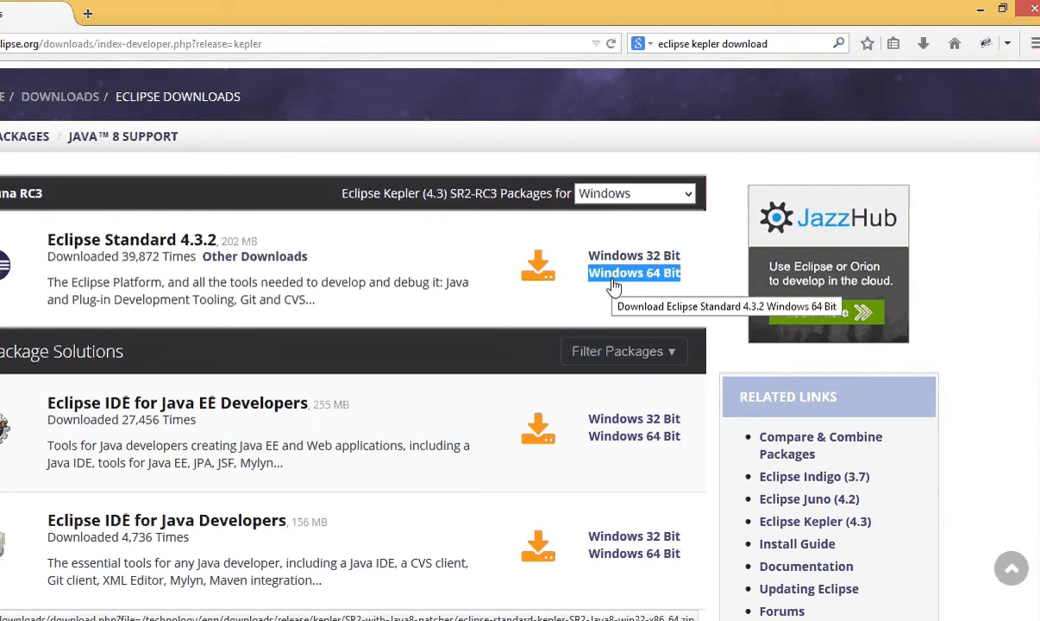
click(614, 285)
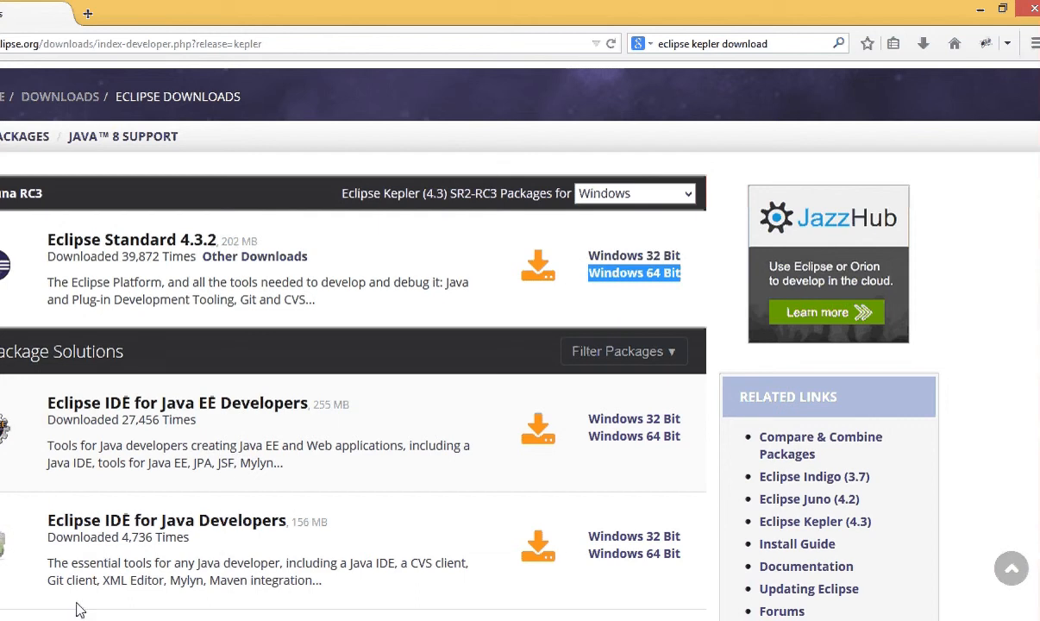
Switch to File Explorer's Downloads folder and inspect the eclipse-jee-kepler-SR1-win32-x86_64 ZIP file and the eclipse folder inside its extracted folder
key(alt+Tab)
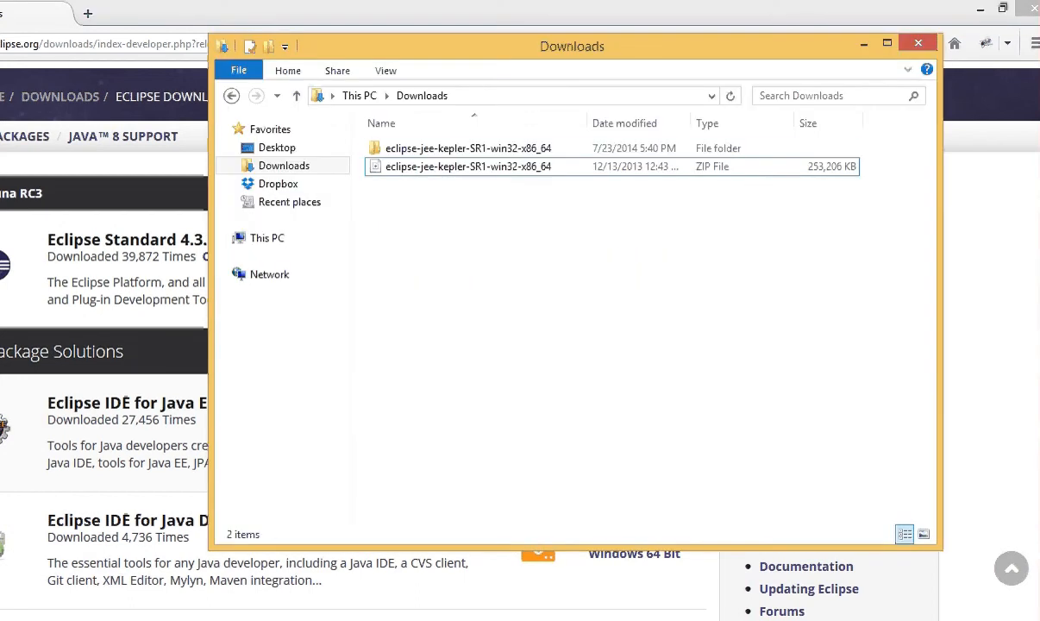
click(427, 152)
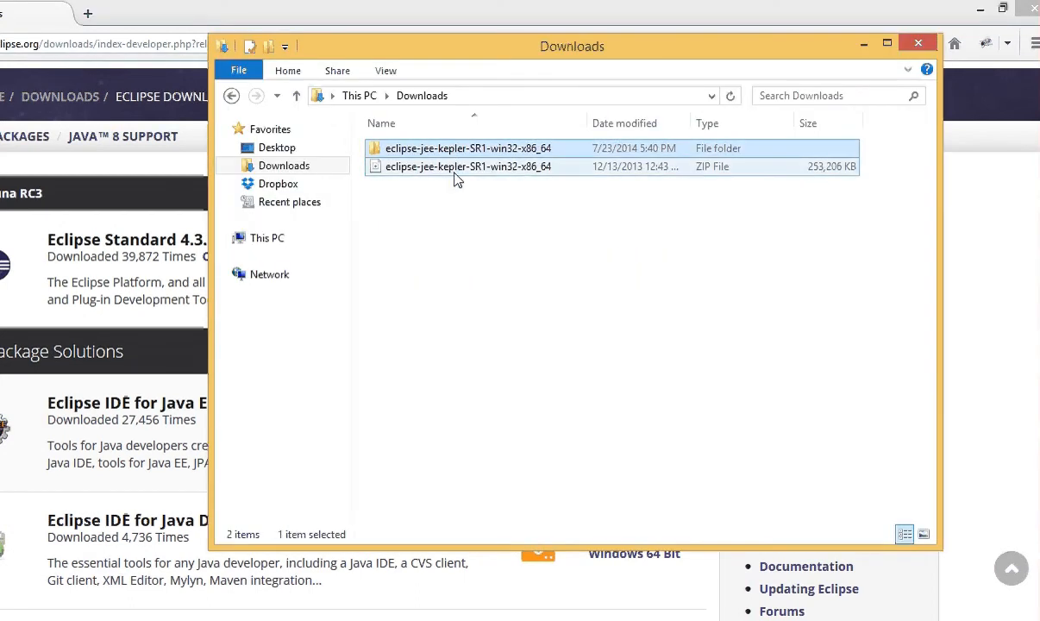
click(457, 168)
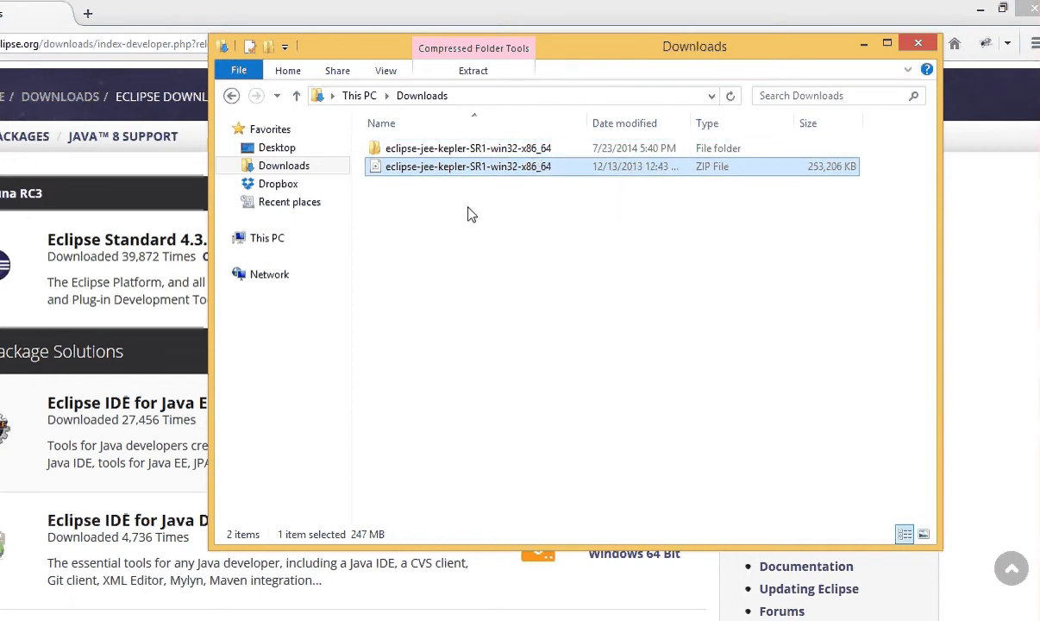
double_click(442, 150)
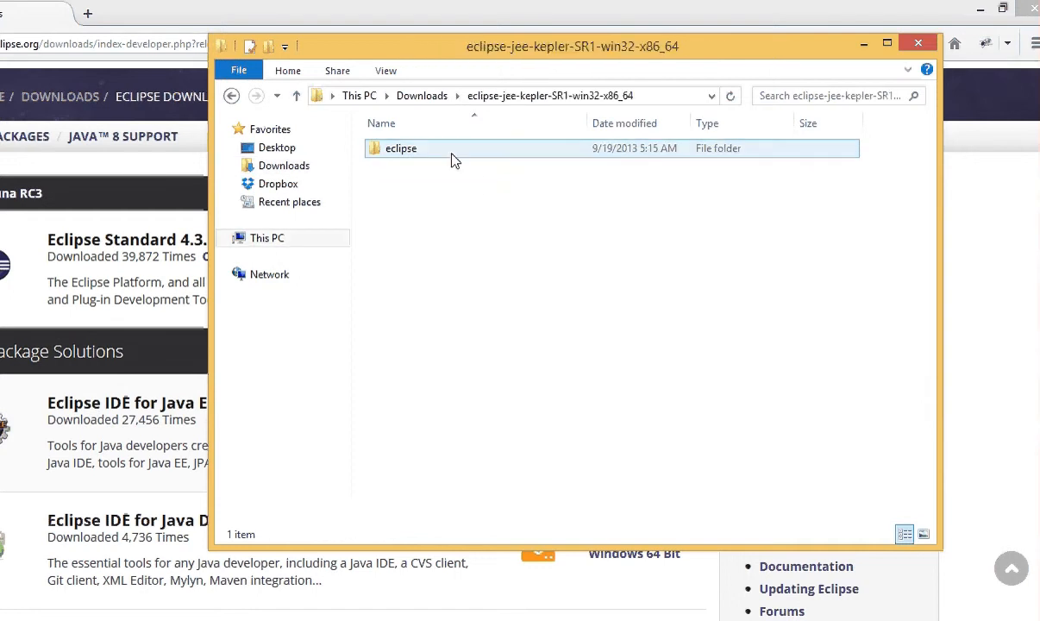
click(430, 160)
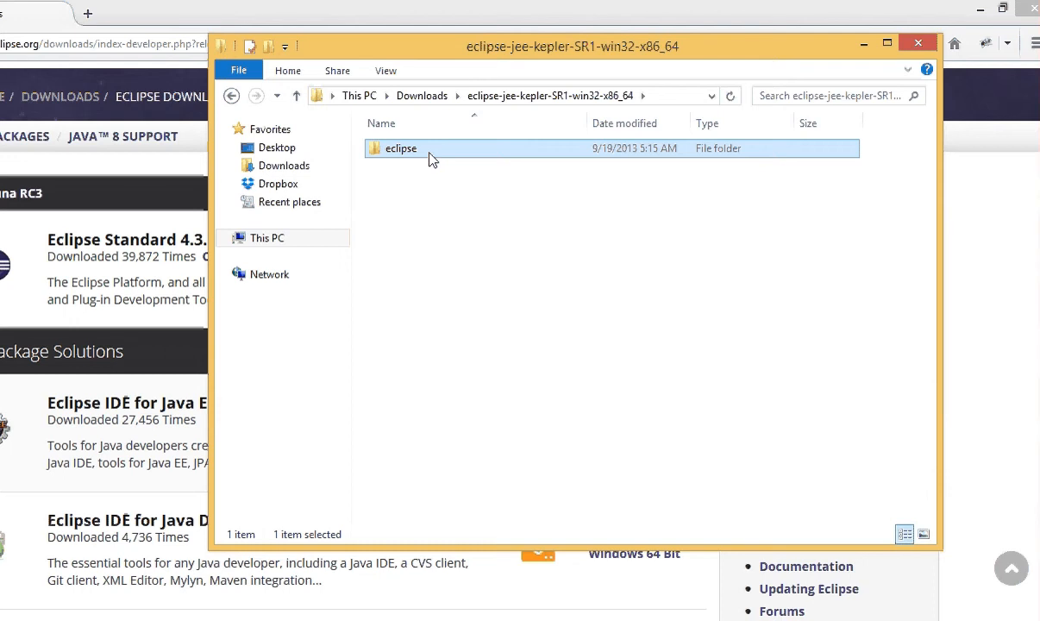
double_click(431, 159)
drag(493, 435, 398, 152)
key(alt+Up)
Open the Eclipse folder under Program Files on Local Disk (C:) in a new File Explorer window
key(super+e)
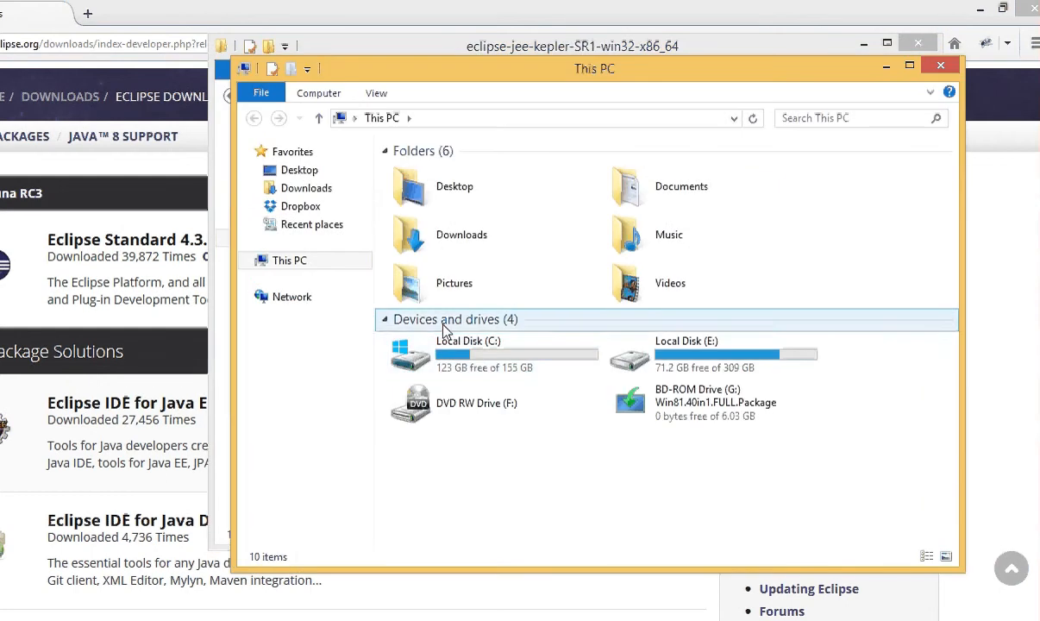
double_click(439, 361)
double_click(438, 207)
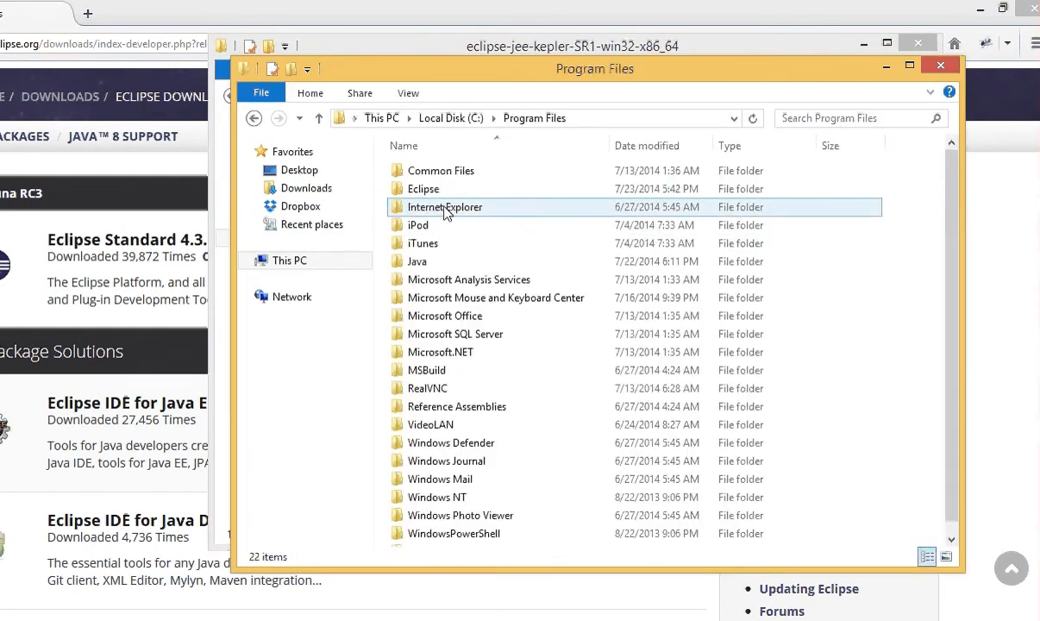
double_click(422, 189)
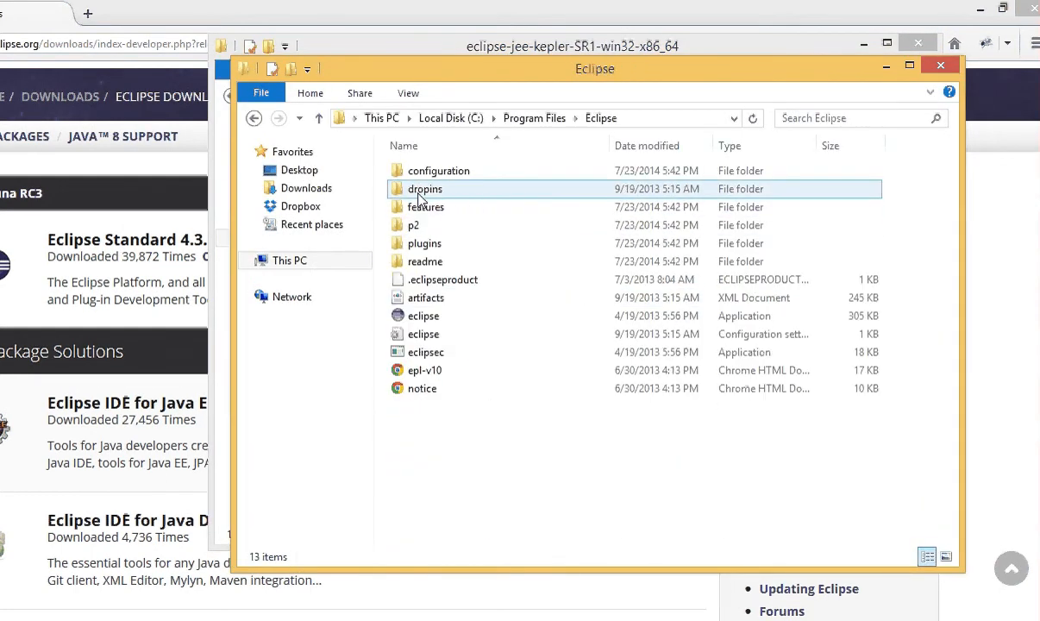
click(253, 118)
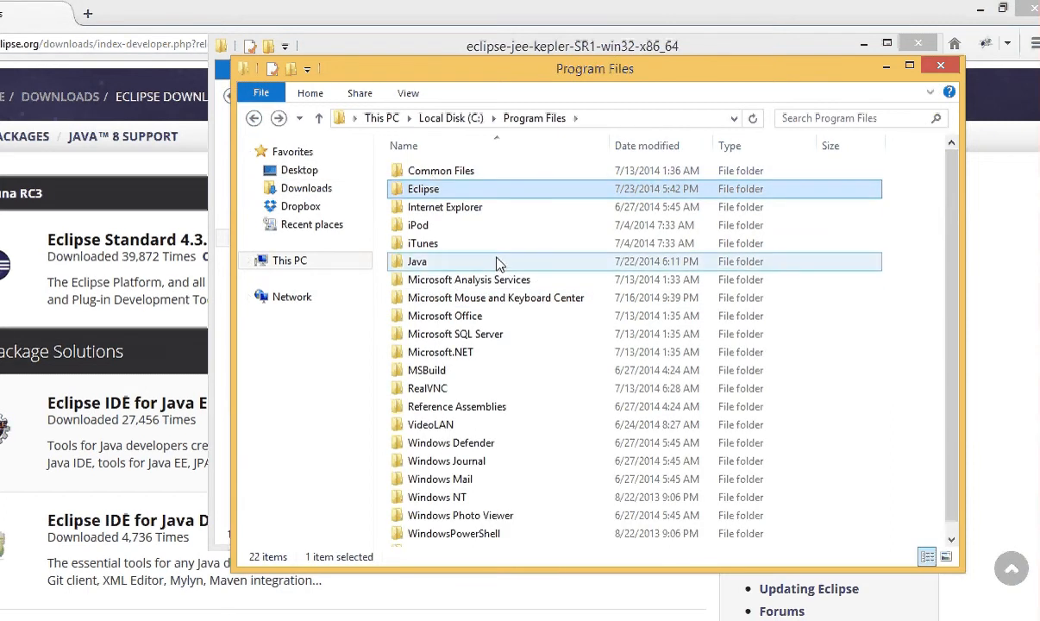
double_click(425, 190)
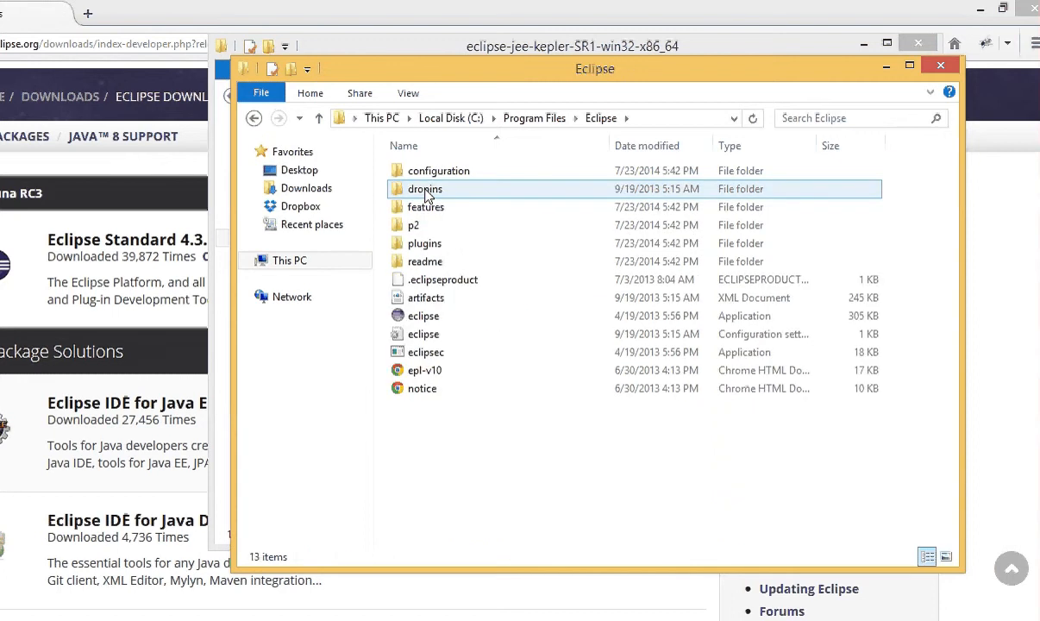
Create a desktop shortcut for the eclipse application in the Eclipse program folder
click(429, 318)
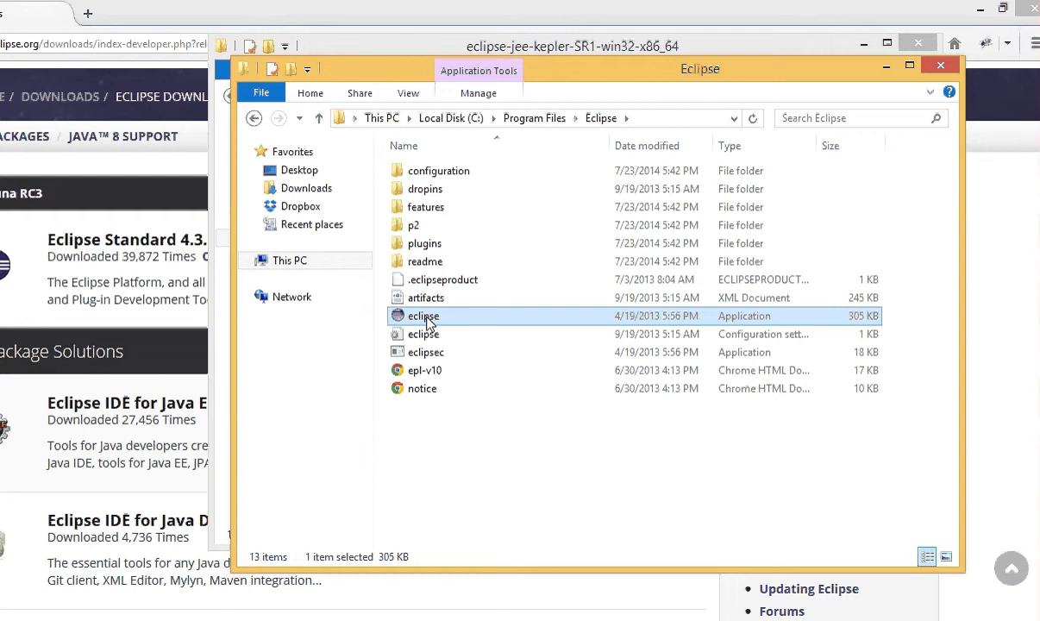
right_click(428, 319)
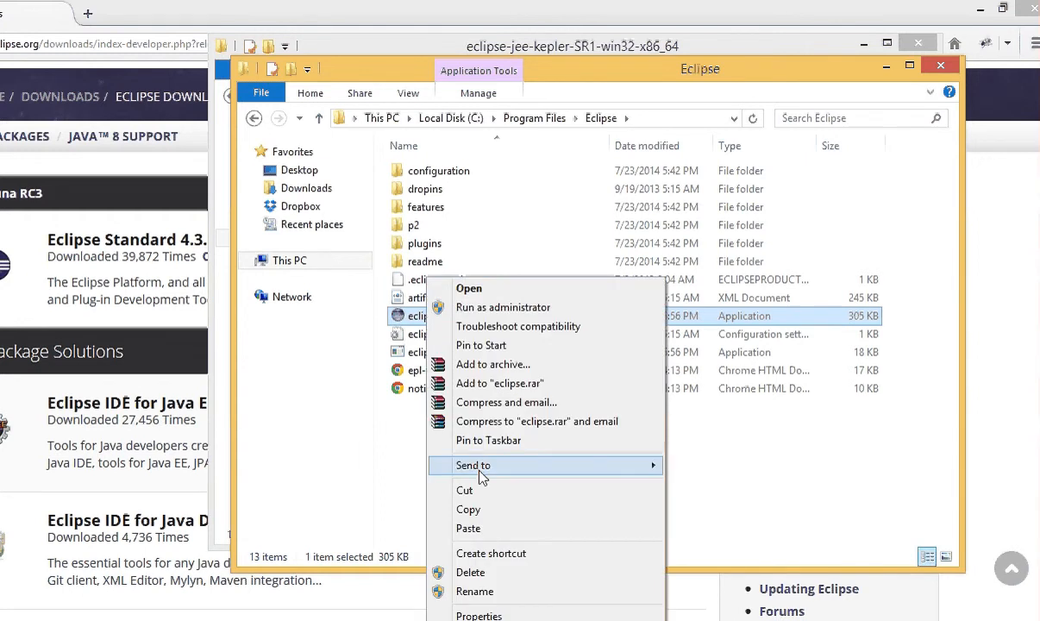
mouse_move(480, 472)
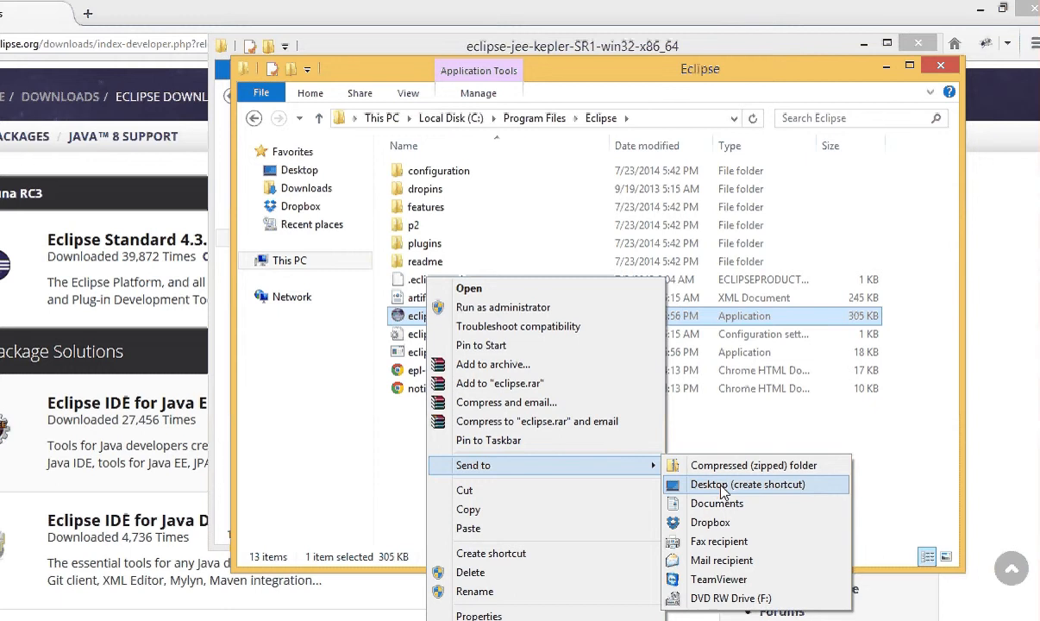
click(723, 485)
Minimize the open Explorer and browser windows, move the eclipse shortcut to an open area of the desktop, and refresh the desktop
click(885, 66)
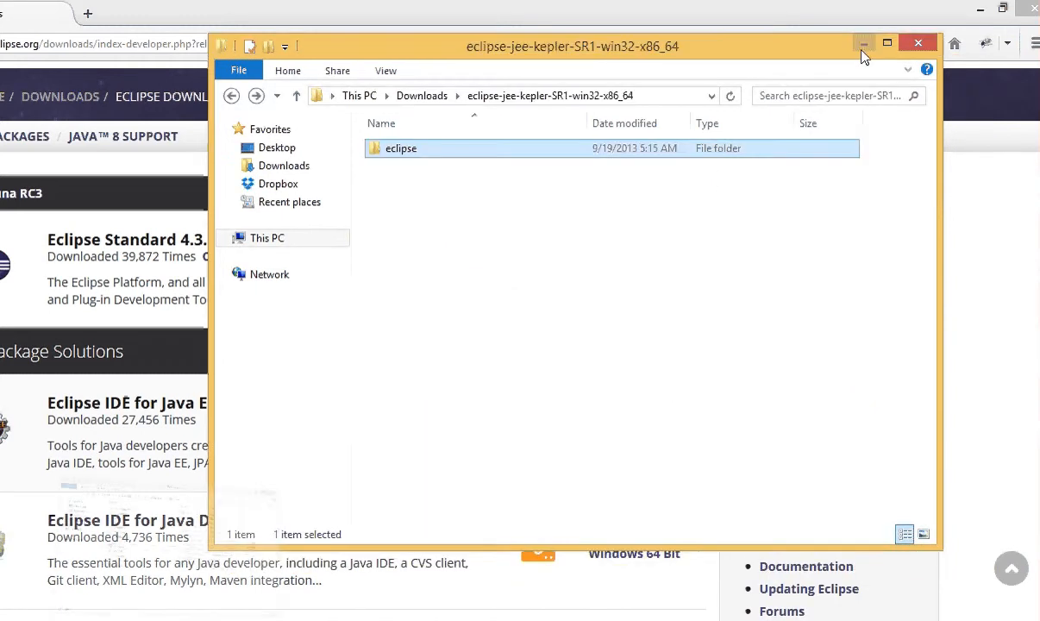
click(863, 45)
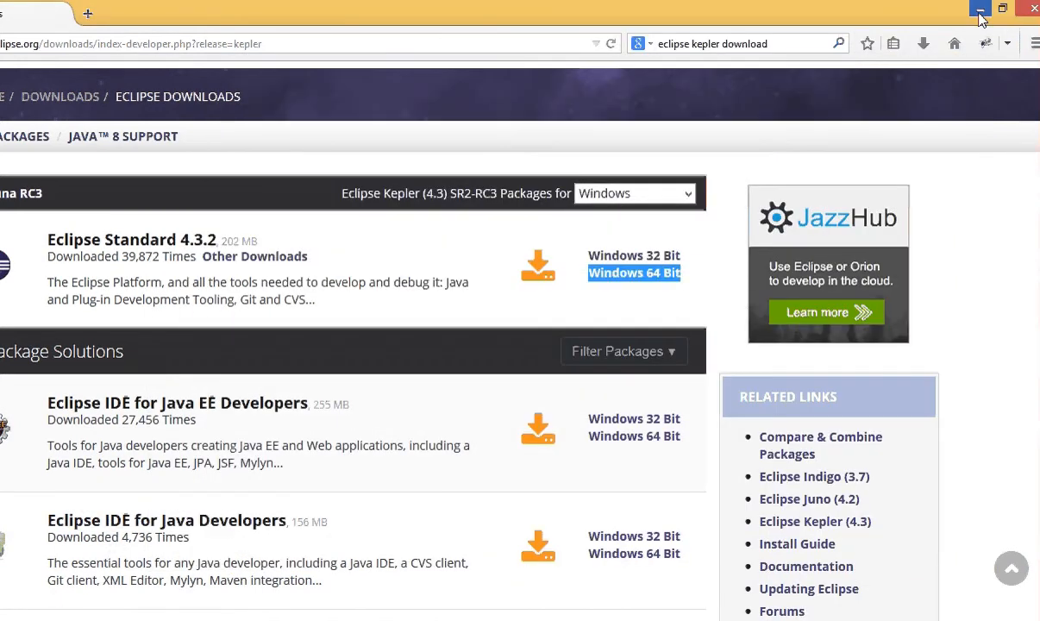
click(976, 10)
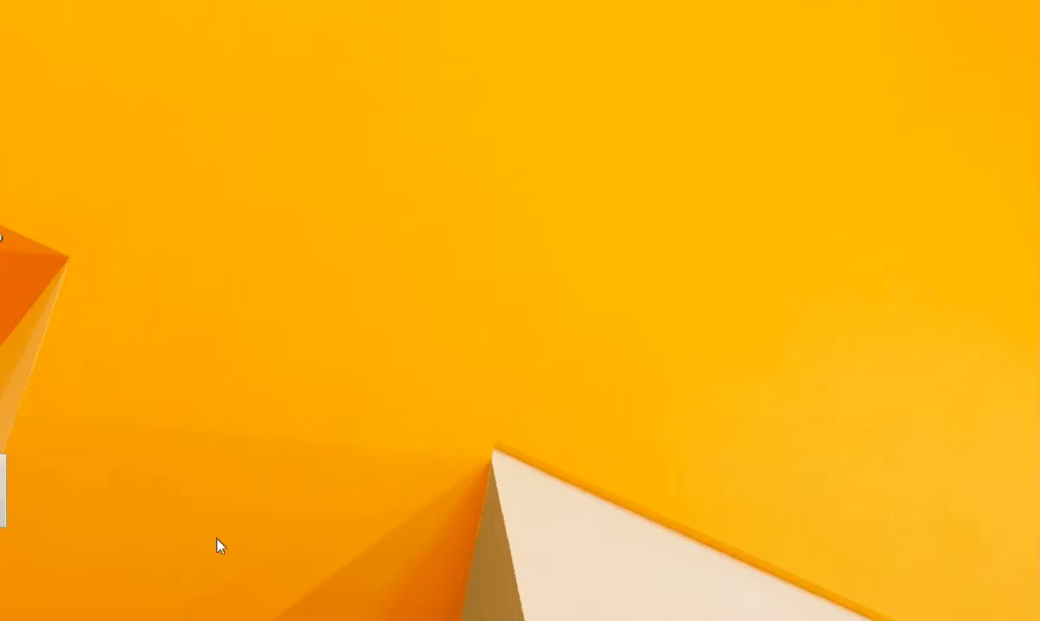
drag(3, 487, 320, 420)
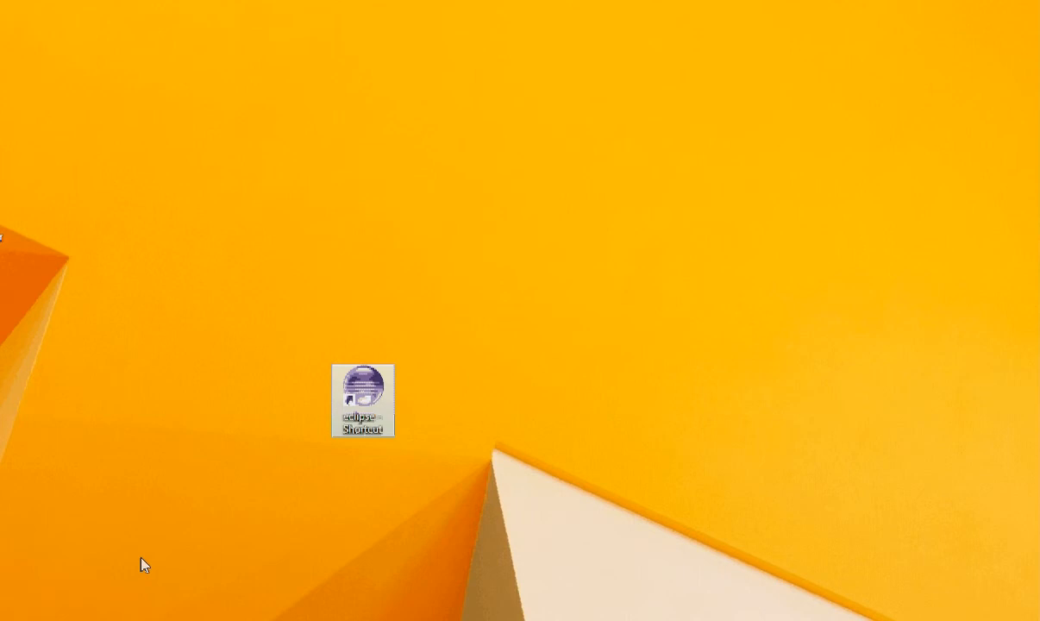
right_click(175, 304)
click(198, 360)
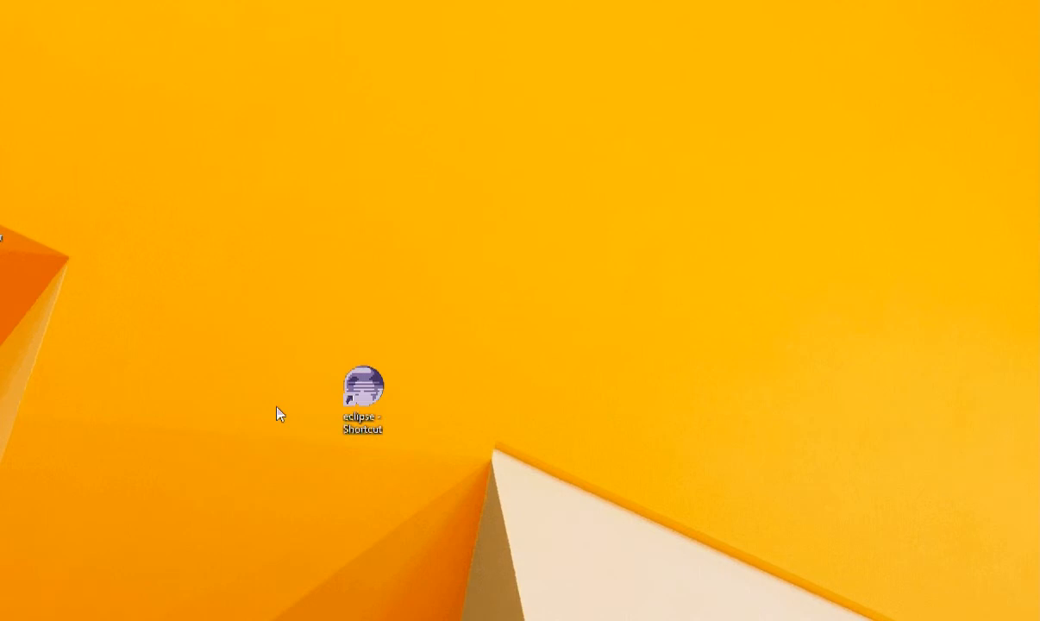
Launch Eclipse from its desktop shortcut and accept the proposed workspace folder
click(362, 412)
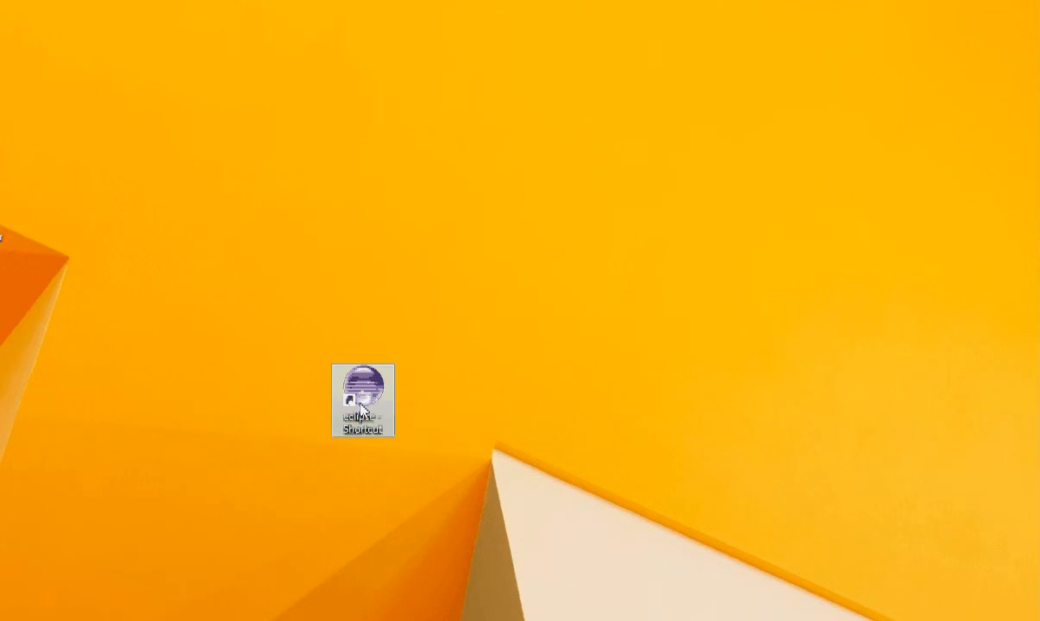
double_click(362, 411)
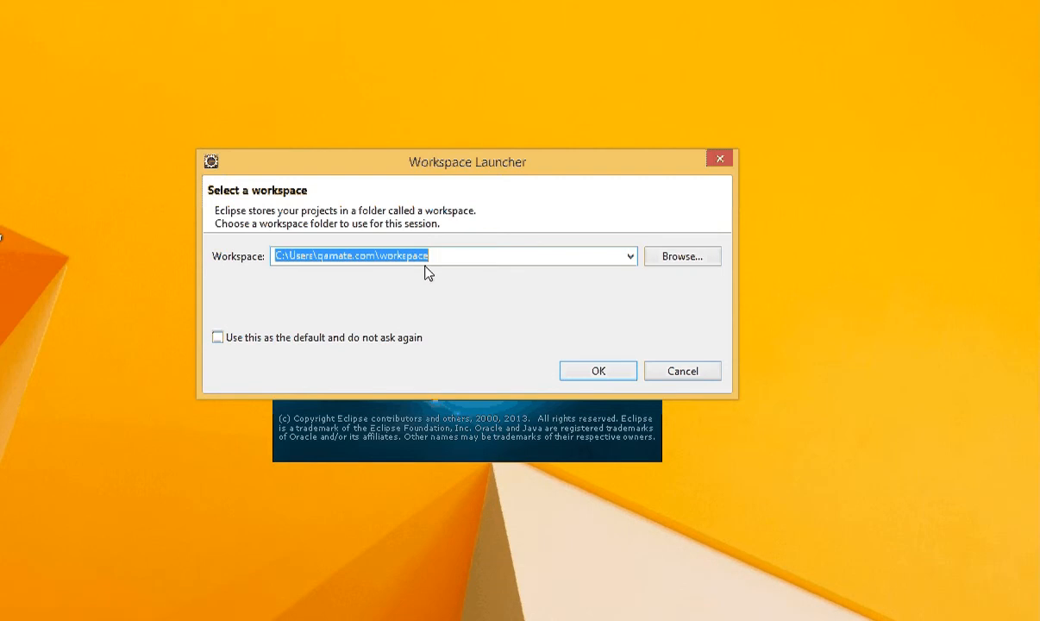
click(598, 373)
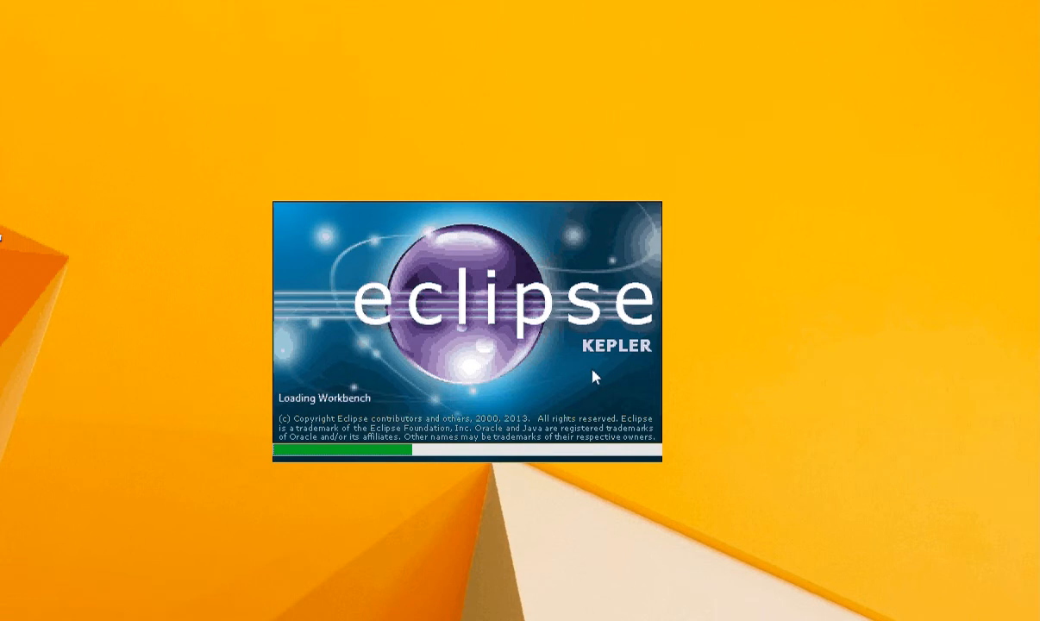
Open Notepad, shrink its window, and place it above the Eclipse window
key(super+r)
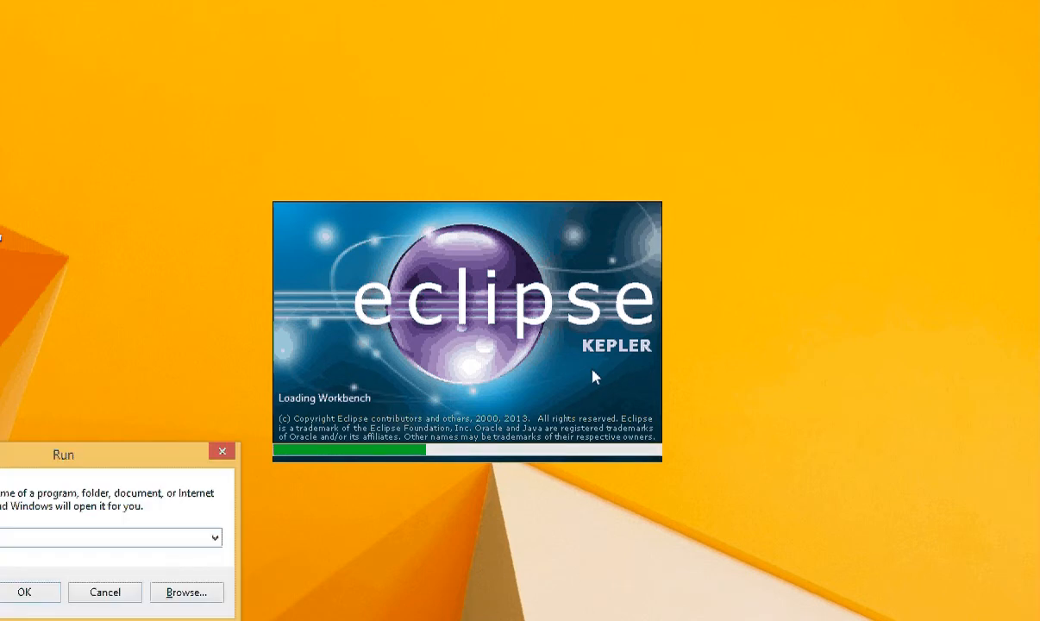
text(notepad)
key(Return)
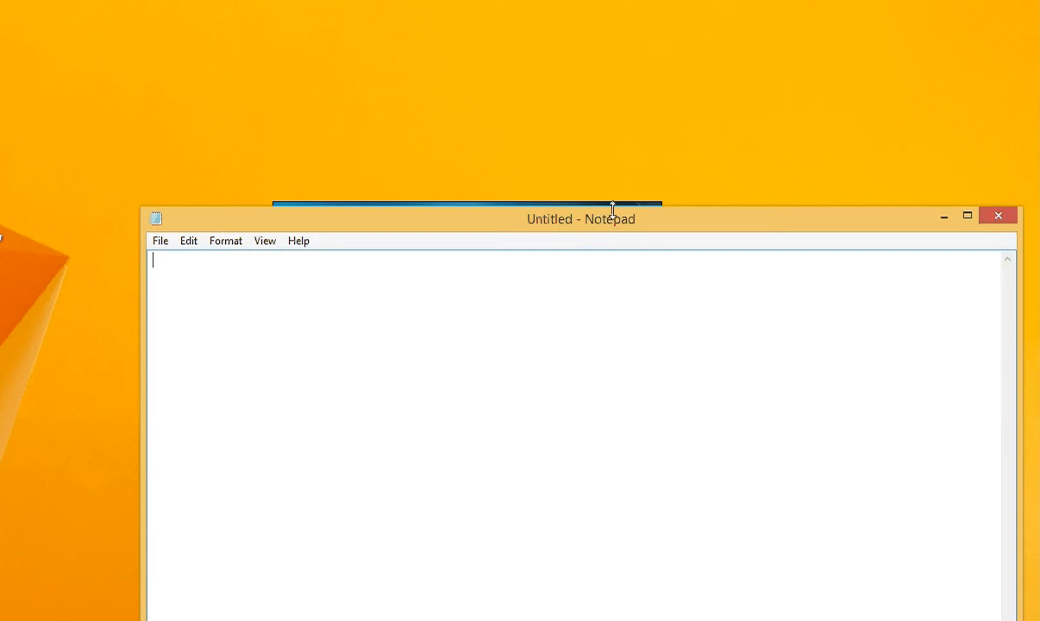
drag(608, 214, 552, 19)
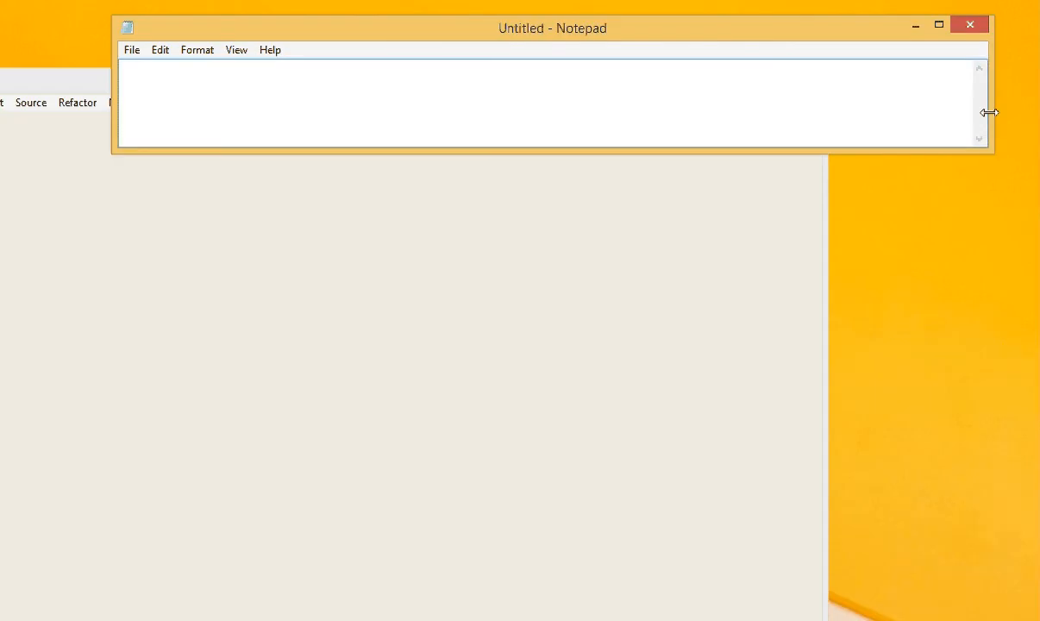
drag(988, 110, 580, 101)
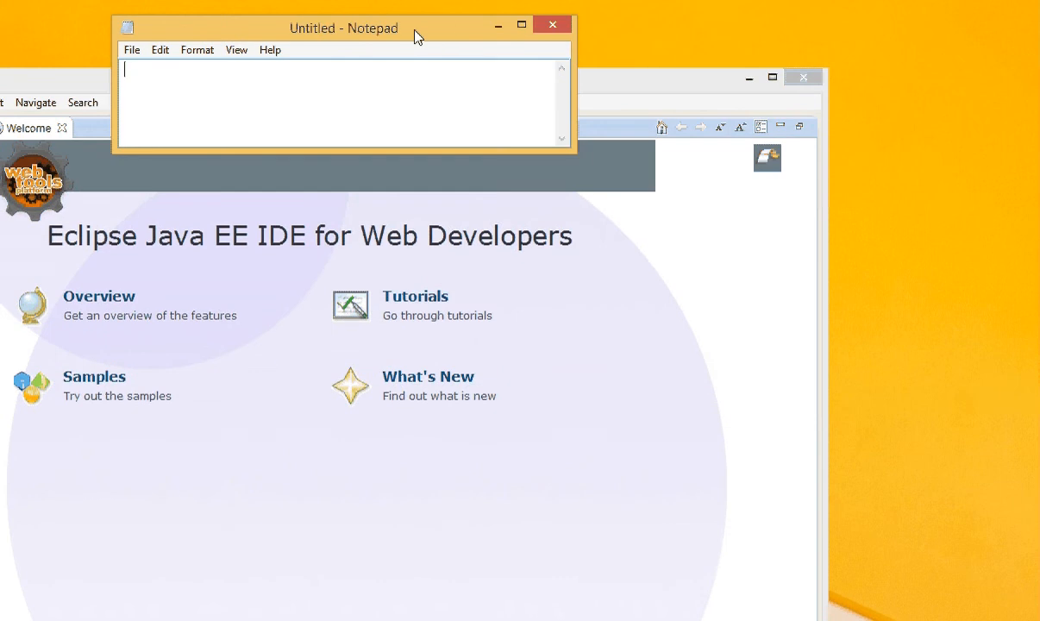
drag(418, 35, 692, 32)
text(www)
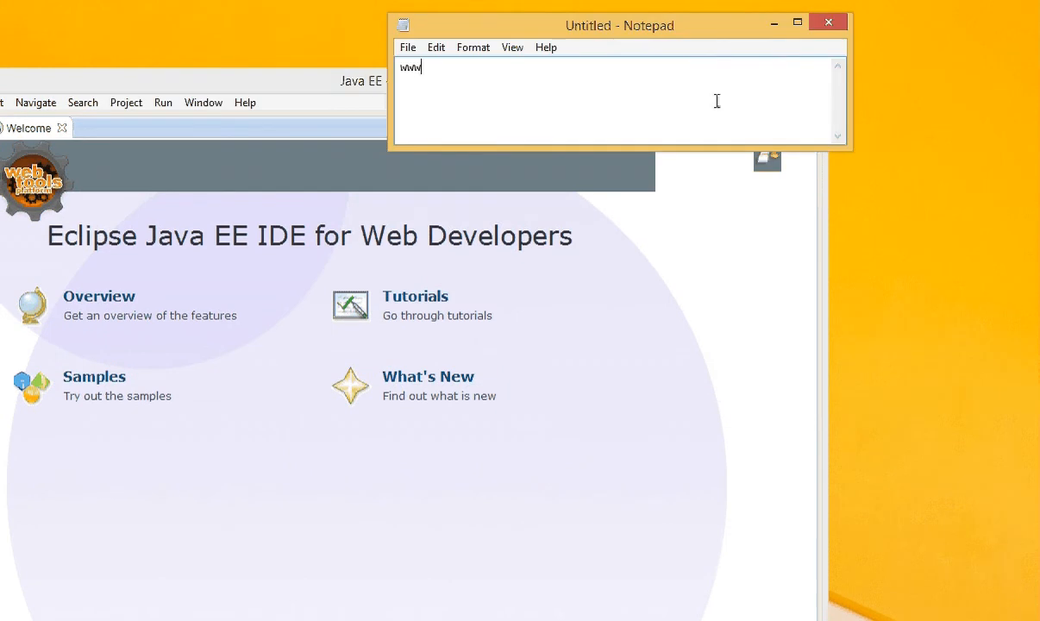
text(.g)
text(amate.com)
key(Return)
text(www.qamte.com)
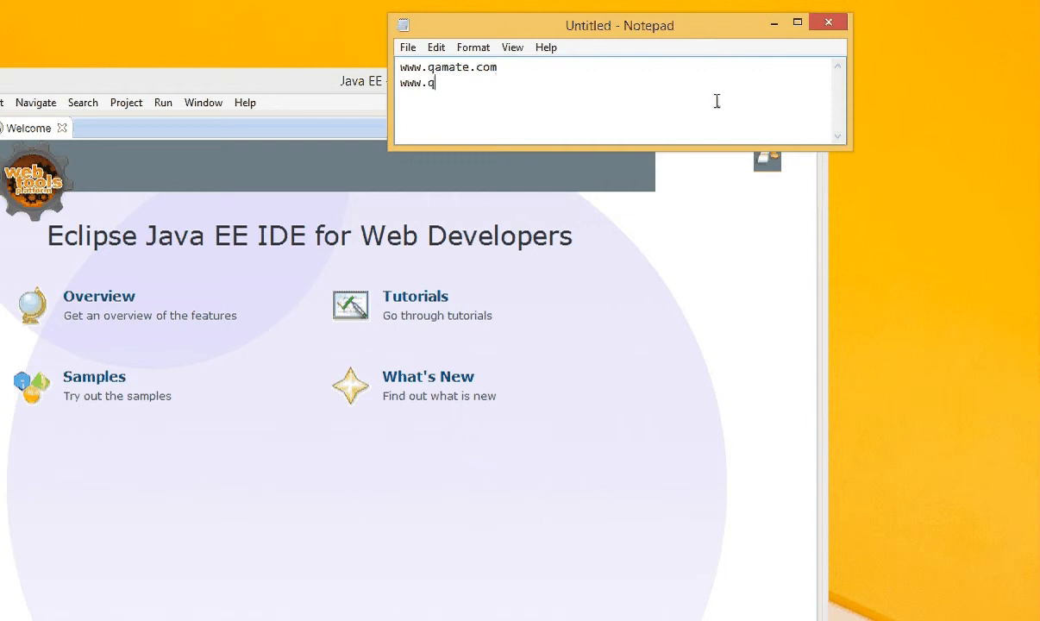
text(/questions)
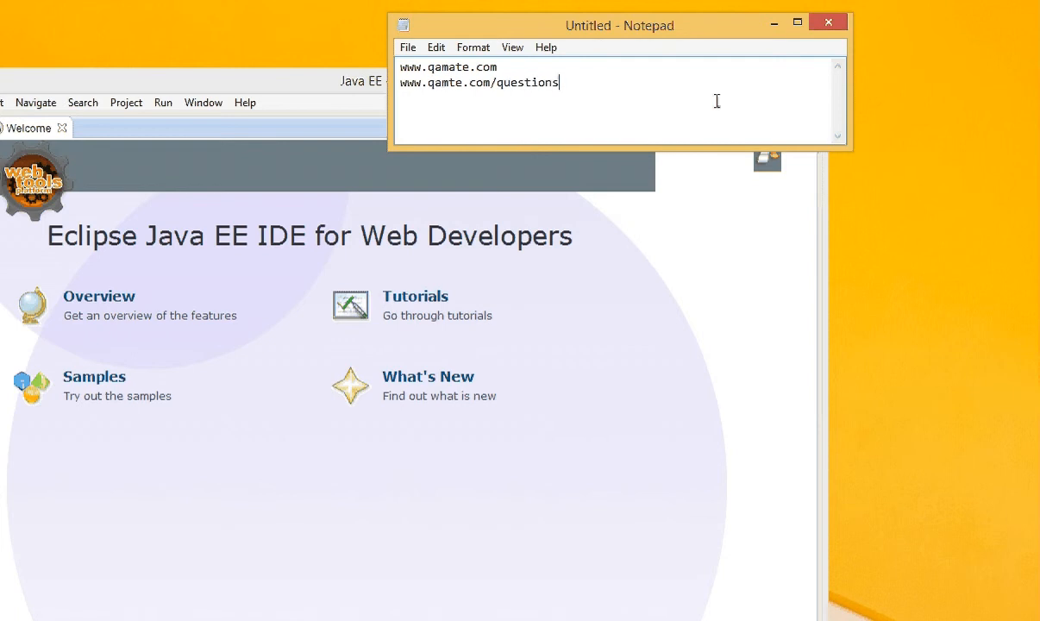
key(shift+Home)
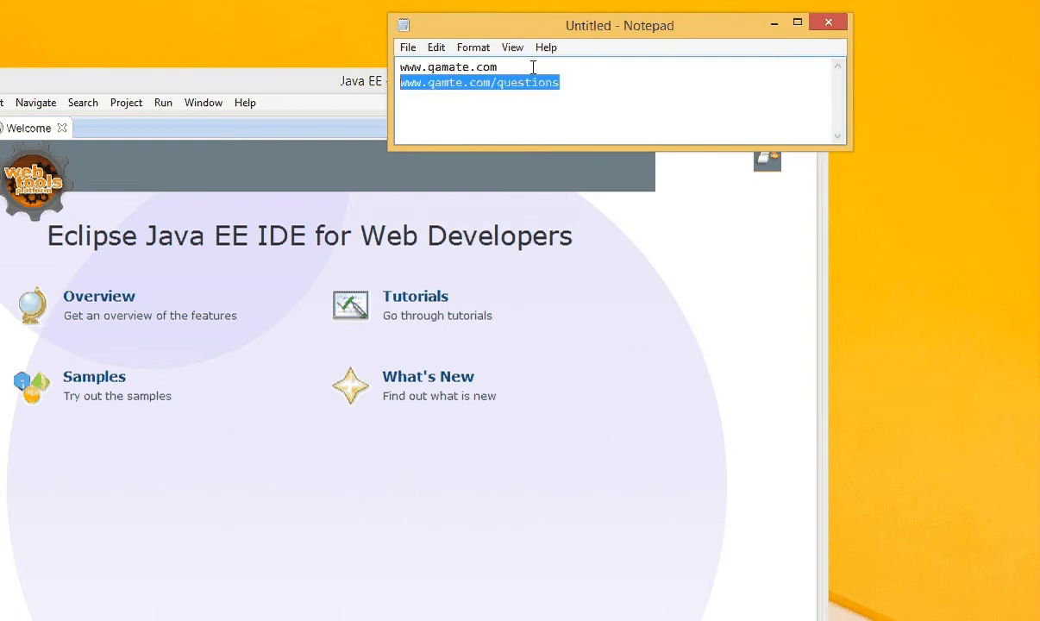
Move the Notepad window aside, then reposition the Eclipse window and widen it across the screen
drag(684, 31, 814, 21)
drag(411, 82, 463, 23)
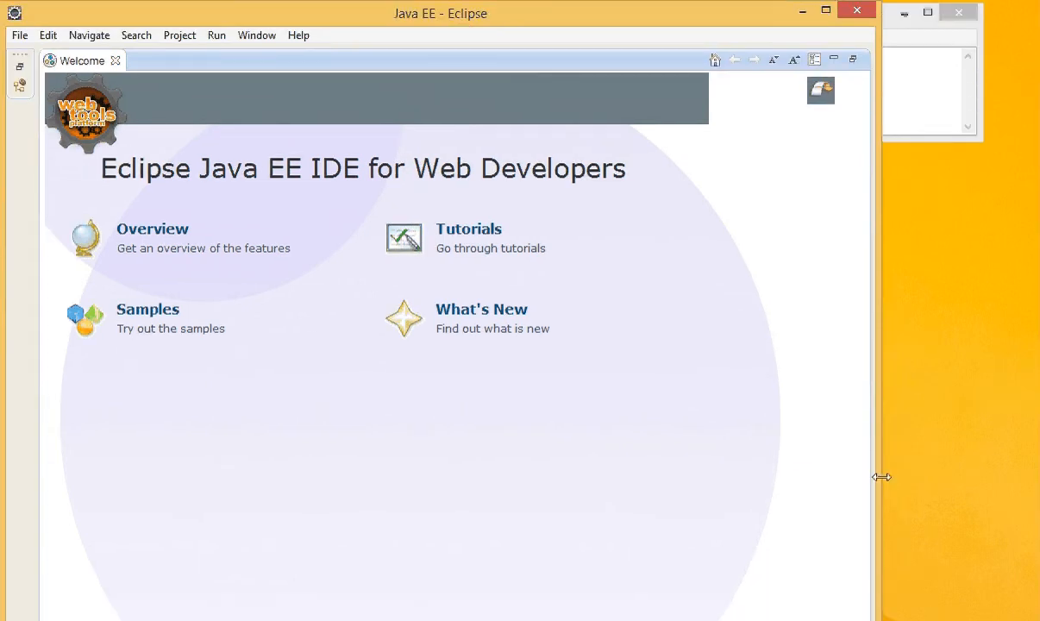
drag(880, 476, 1029, 463)
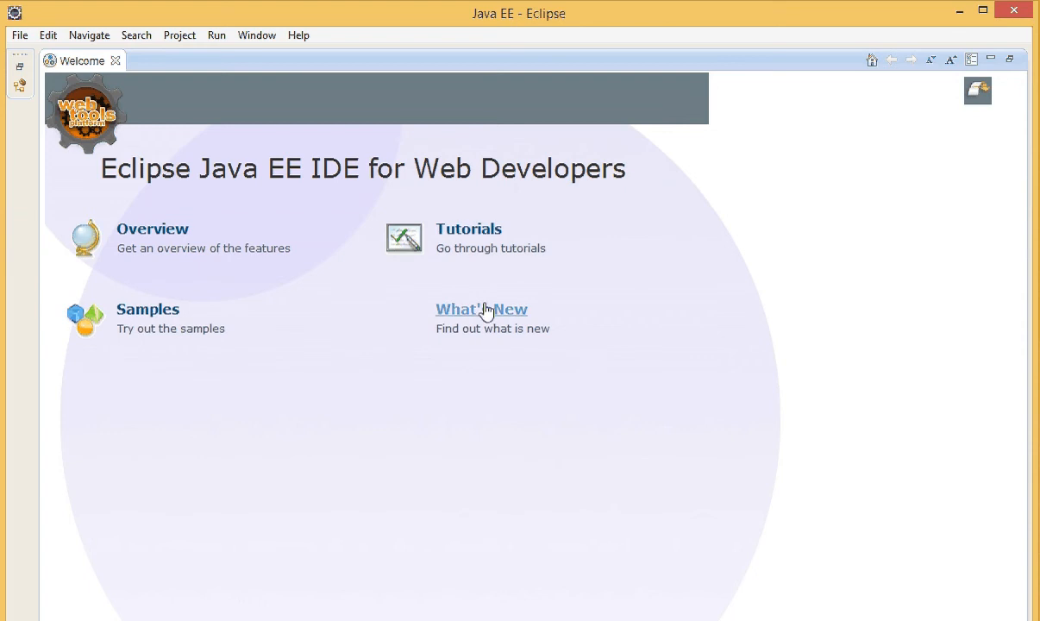
Restore the maximized Welcome view and close it, leaving the Java EE workbench
click(20, 67)
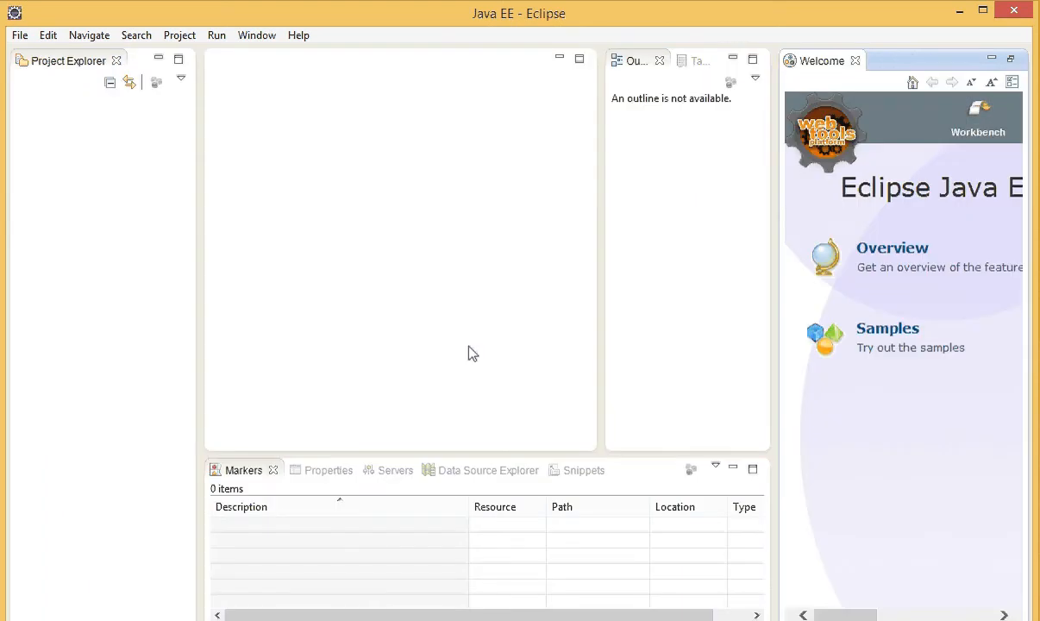
click(854, 61)
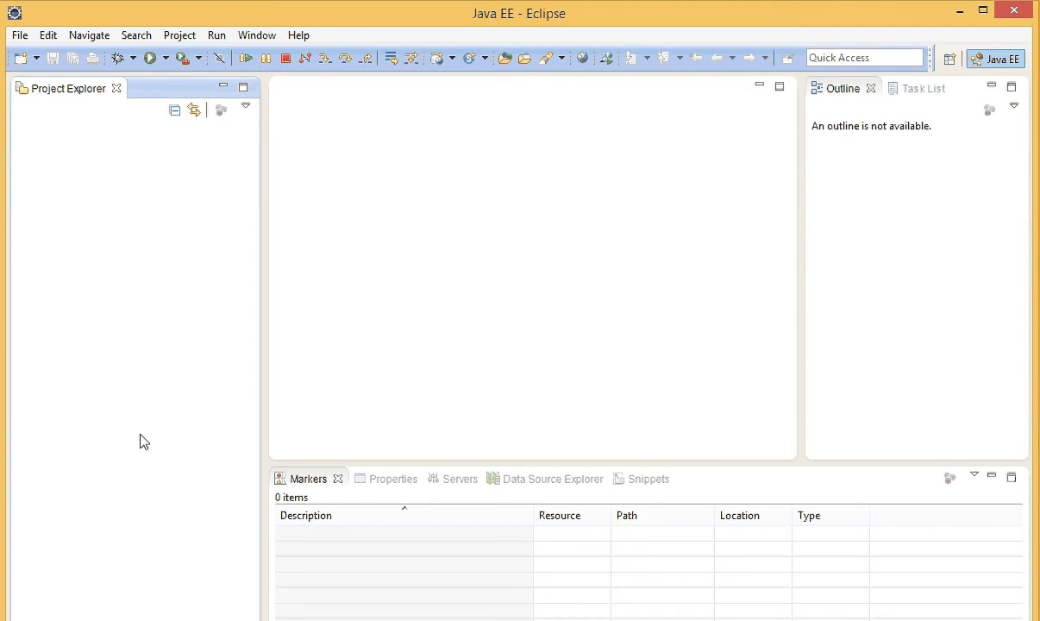
mouse_move(186, 611)
click(97, 586)
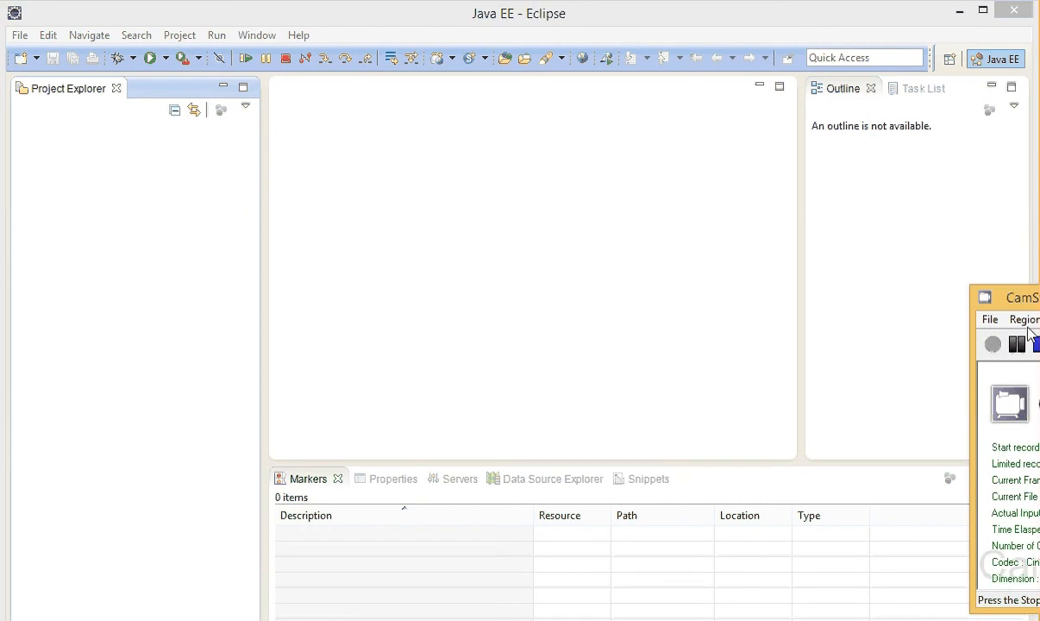
drag(1029, 298, 814, 323)
click(962, 321)
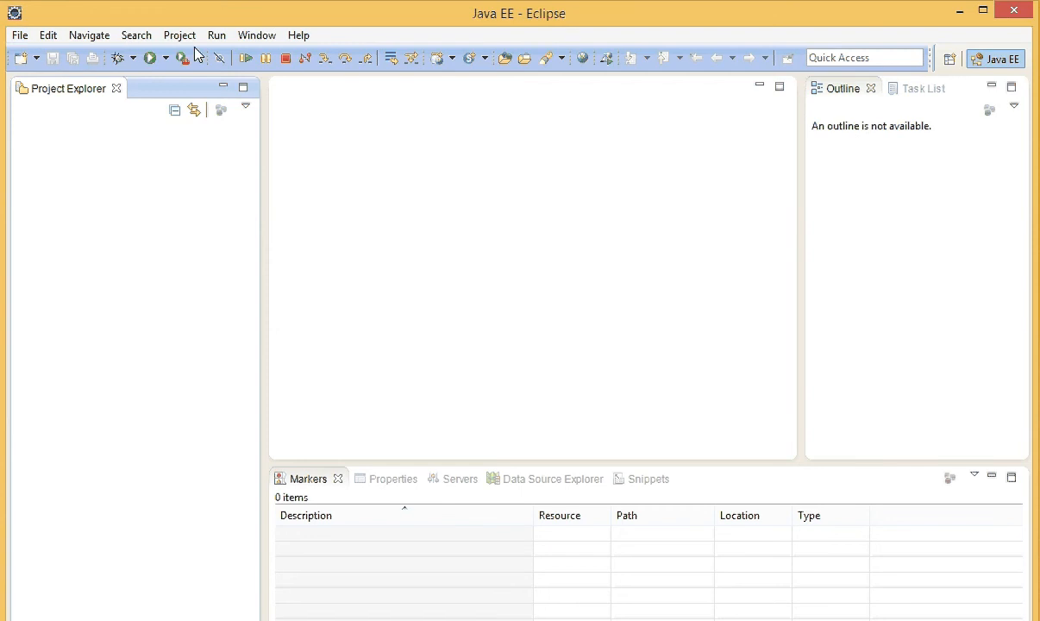
Open the Java Installed JREs preferences, widen the Name column to fit, and select the jre7 entry
click(247, 36)
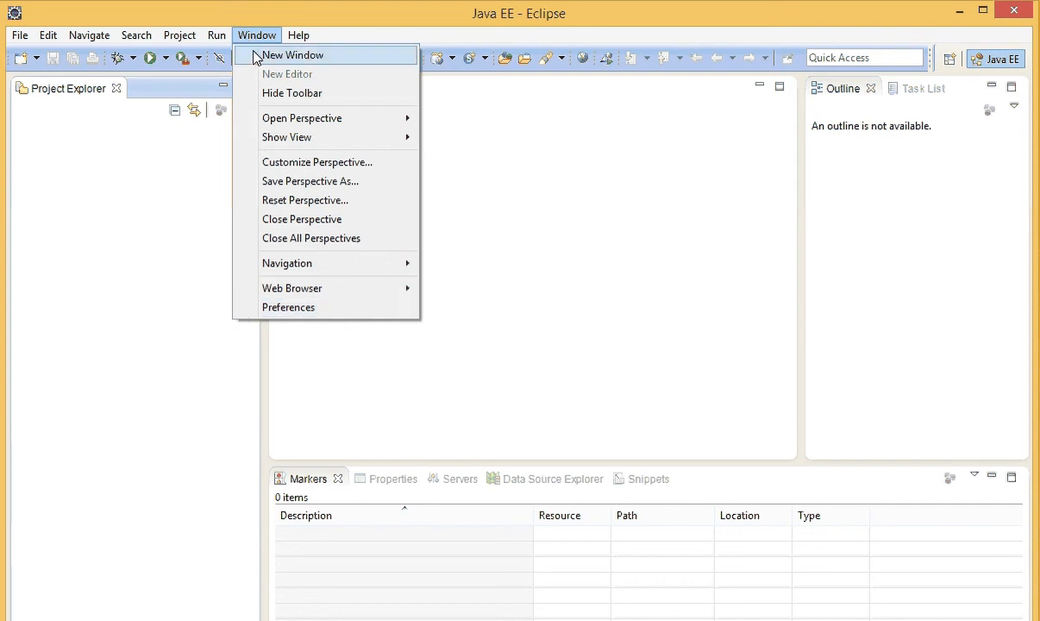
click(284, 309)
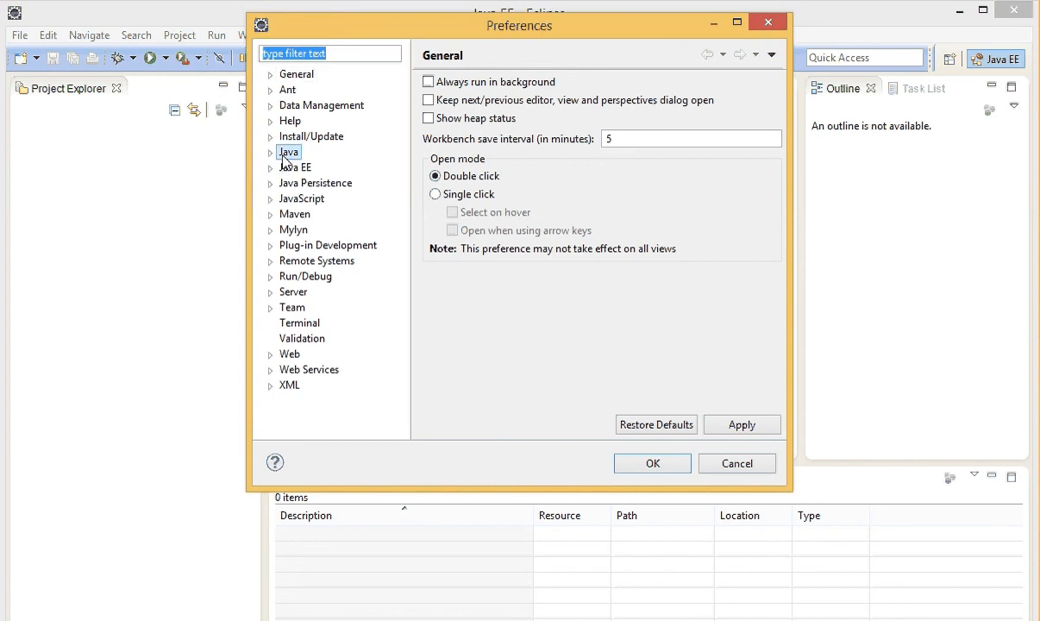
click(281, 152)
click(270, 152)
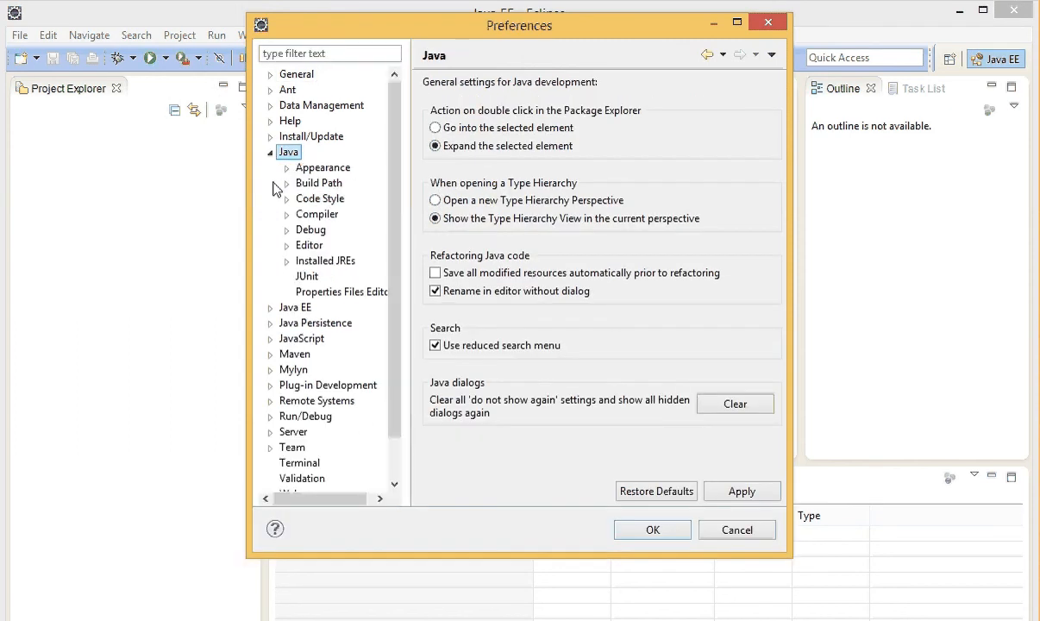
click(309, 186)
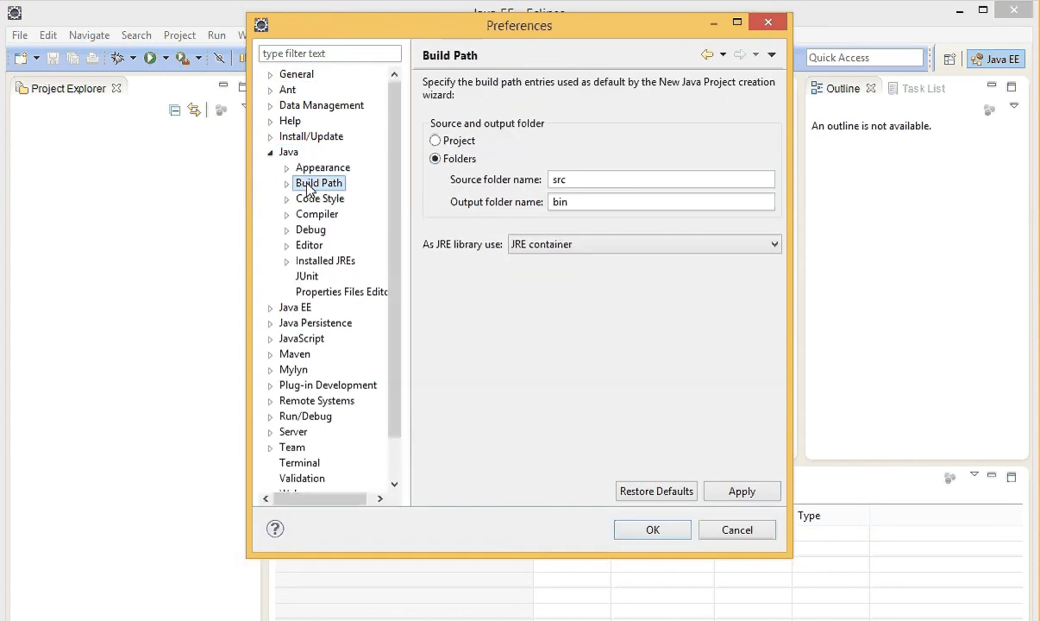
click(312, 263)
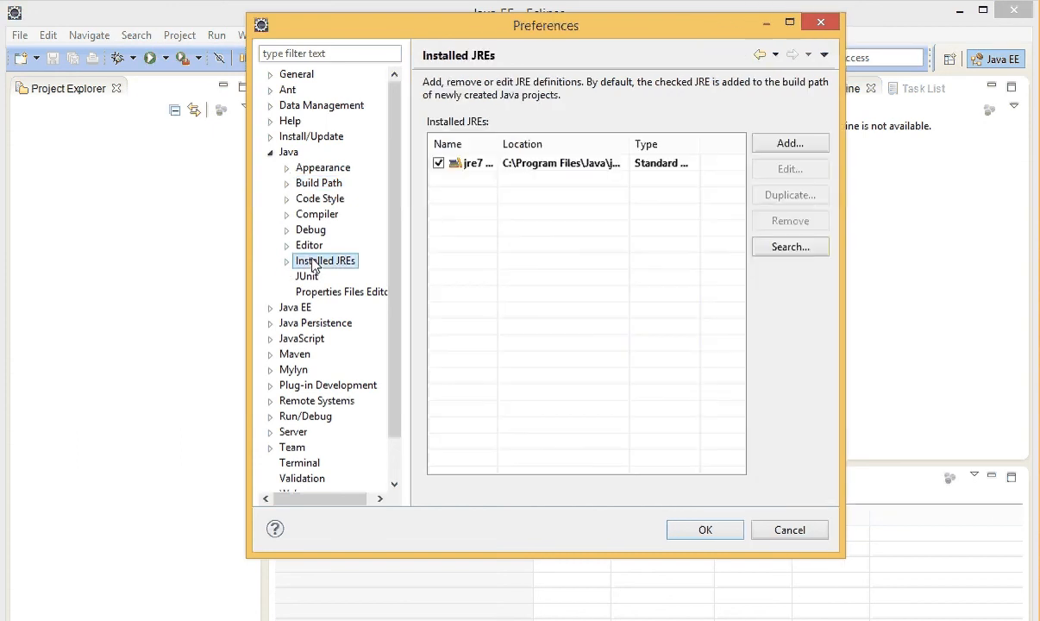
double_click(498, 144)
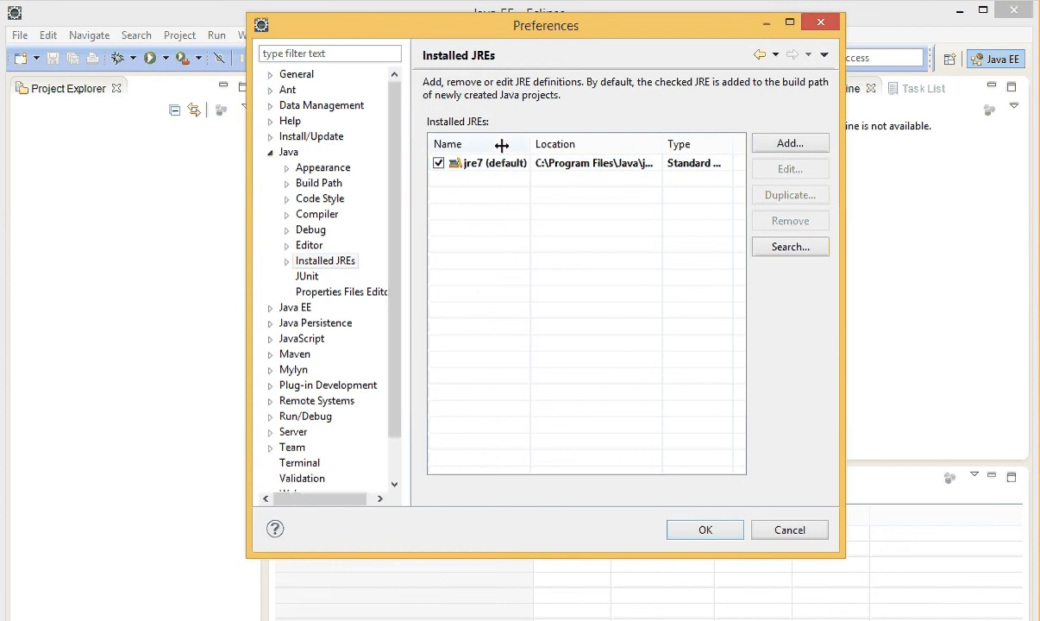
click(484, 166)
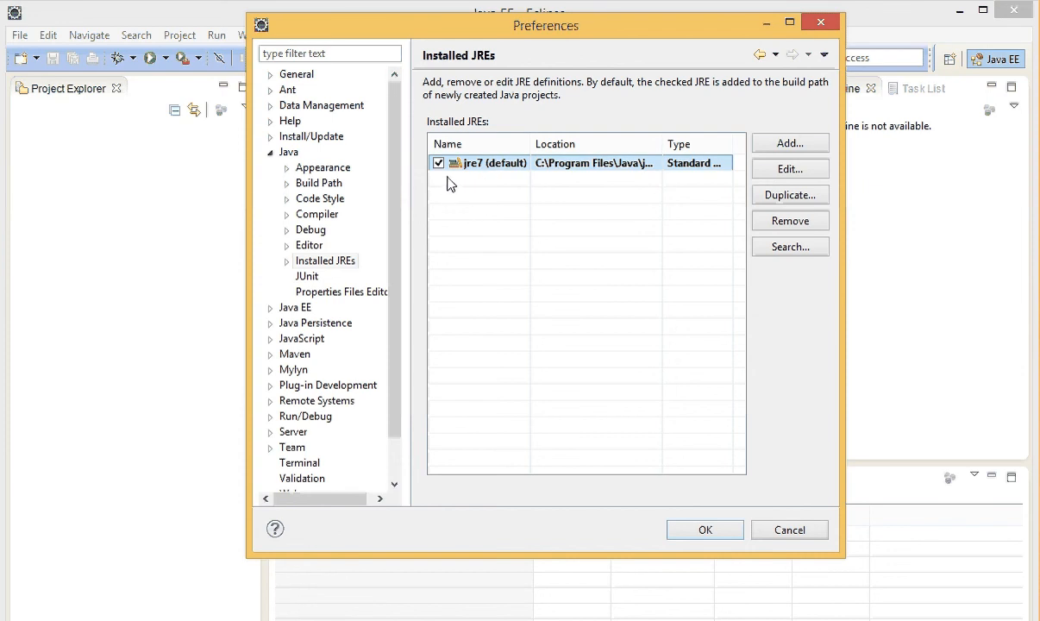
Start adding a Standard VM JRE and browse for its home directory as far as Program Files on drive C
click(790, 143)
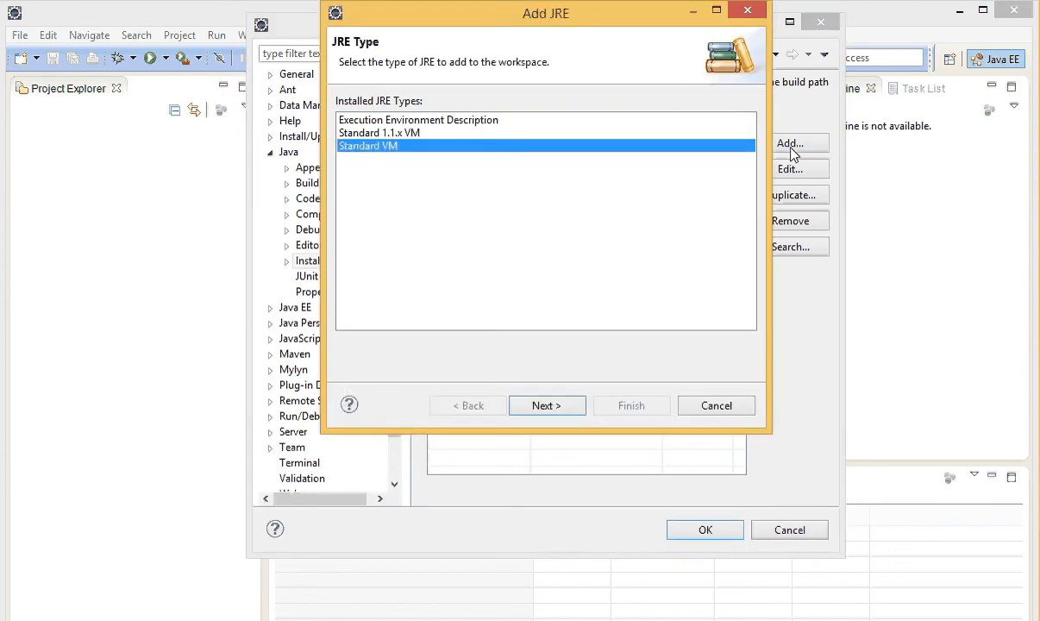
click(545, 405)
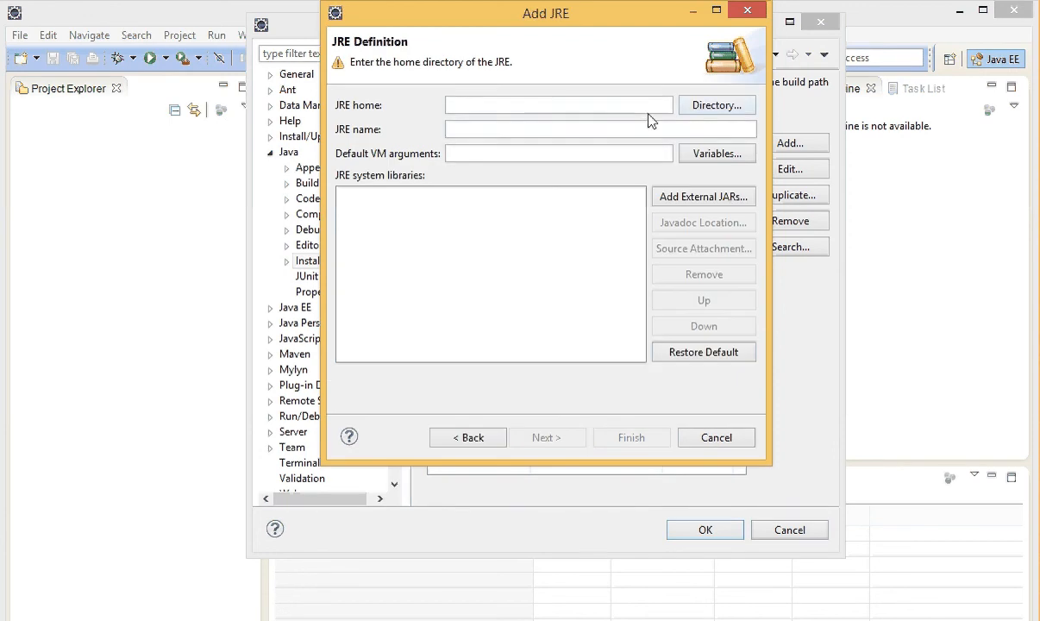
click(707, 107)
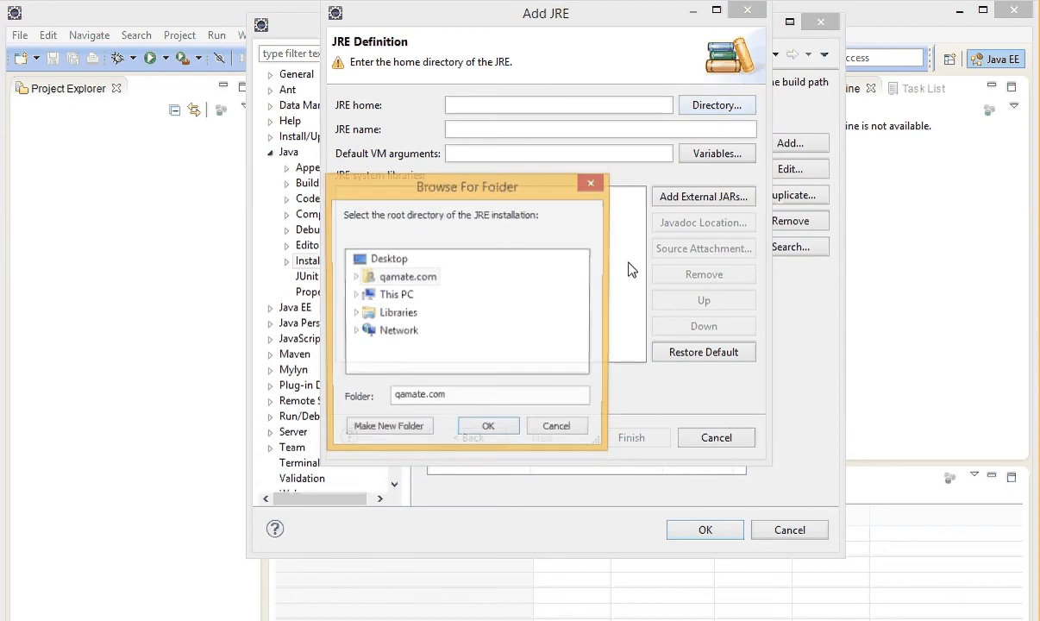
double_click(395, 296)
scroll(405, 297, down, 2)
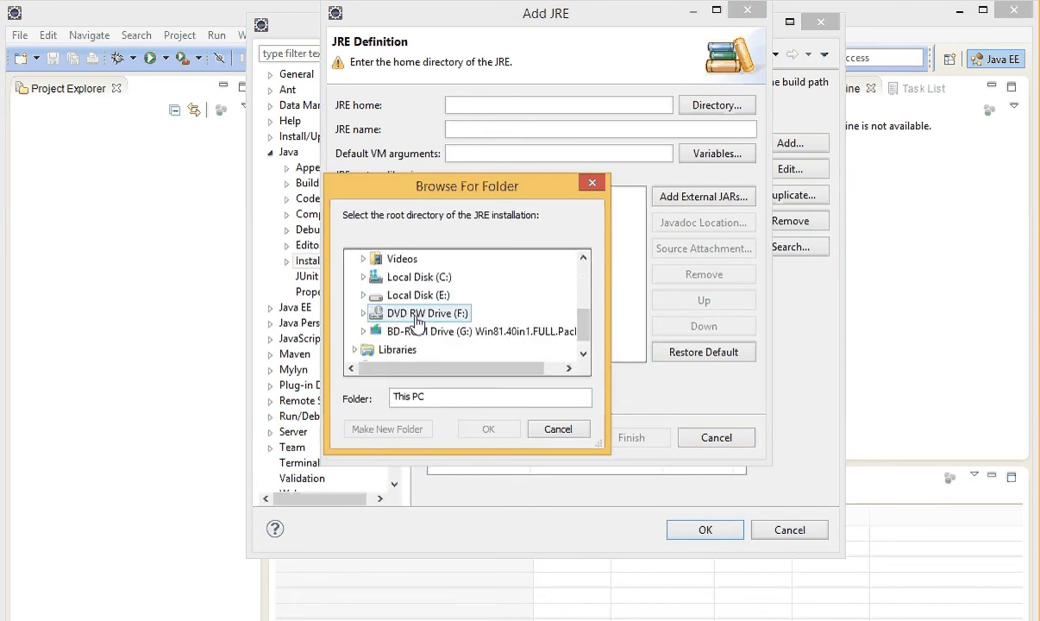
double_click(410, 278)
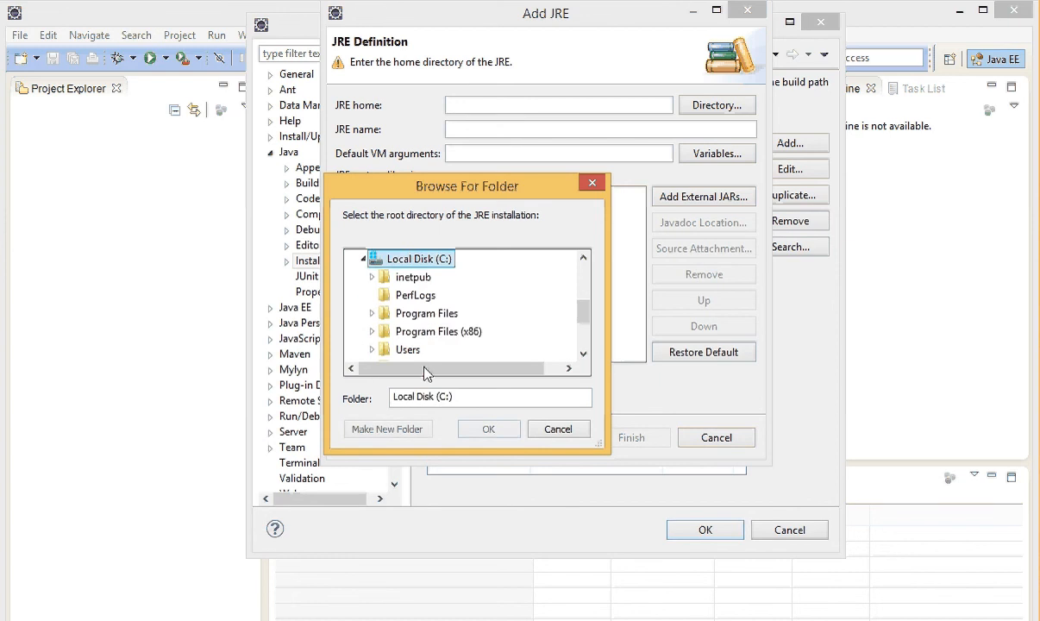
double_click(431, 314)
scroll(483, 332, down, 1)
scroll(478, 336, up, 1)
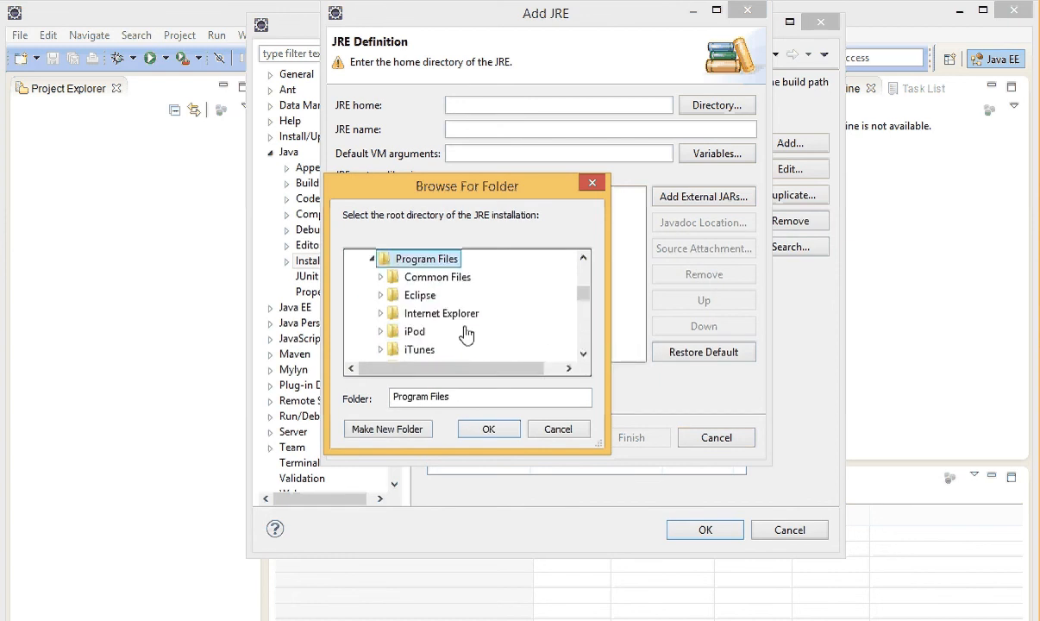
Choose the jdk1.7.0_45 folder inside the Java folder as the JRE home
scroll(466, 335, down, 1)
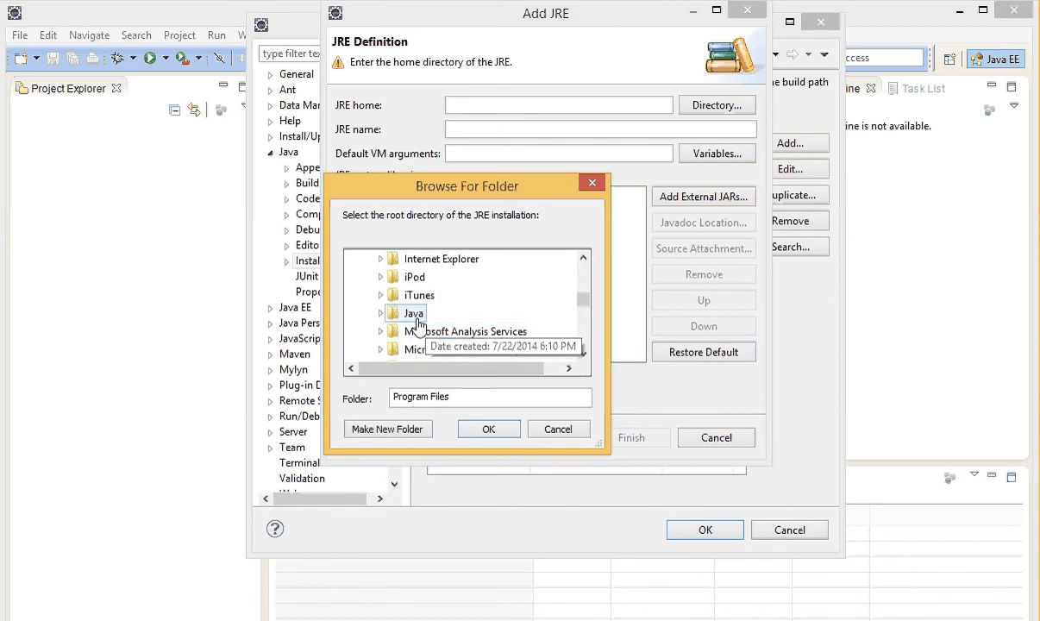
scroll(423, 323, down, 2)
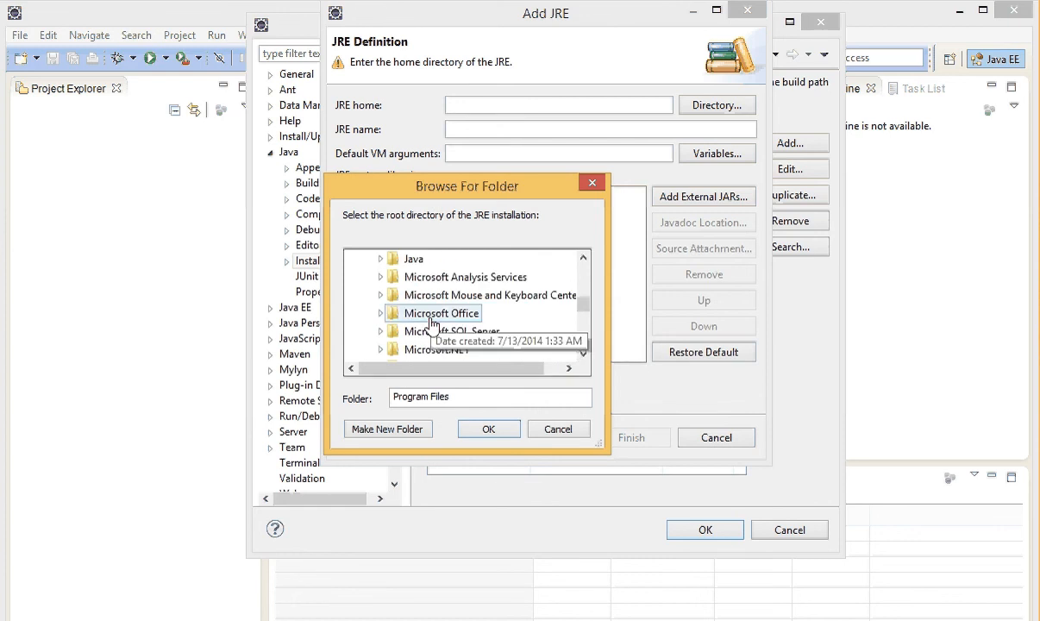
scroll(430, 324, down, 5)
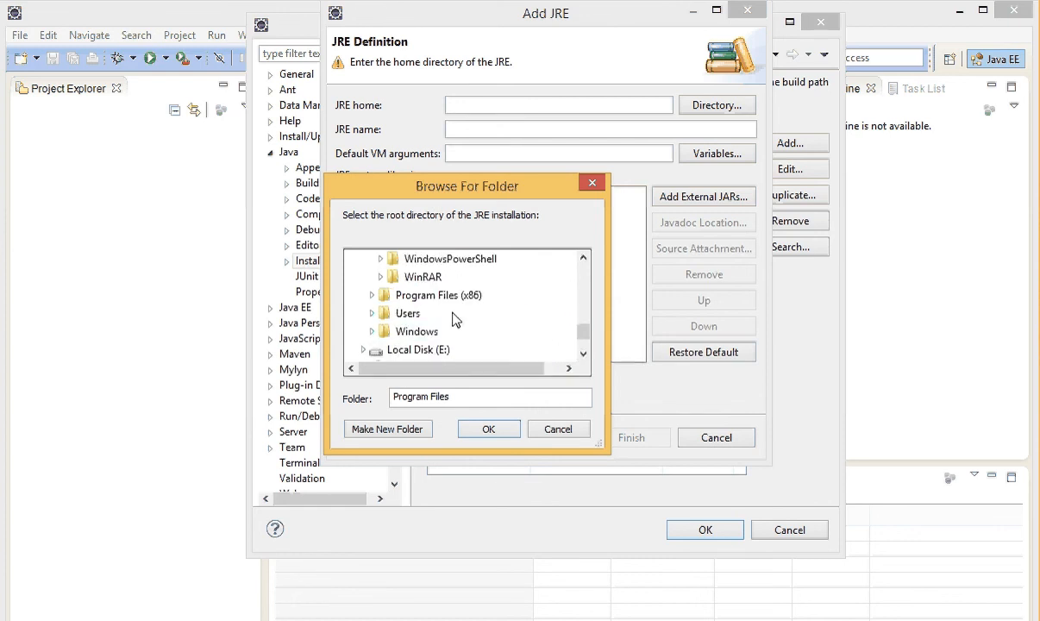
scroll(414, 303, up, 5)
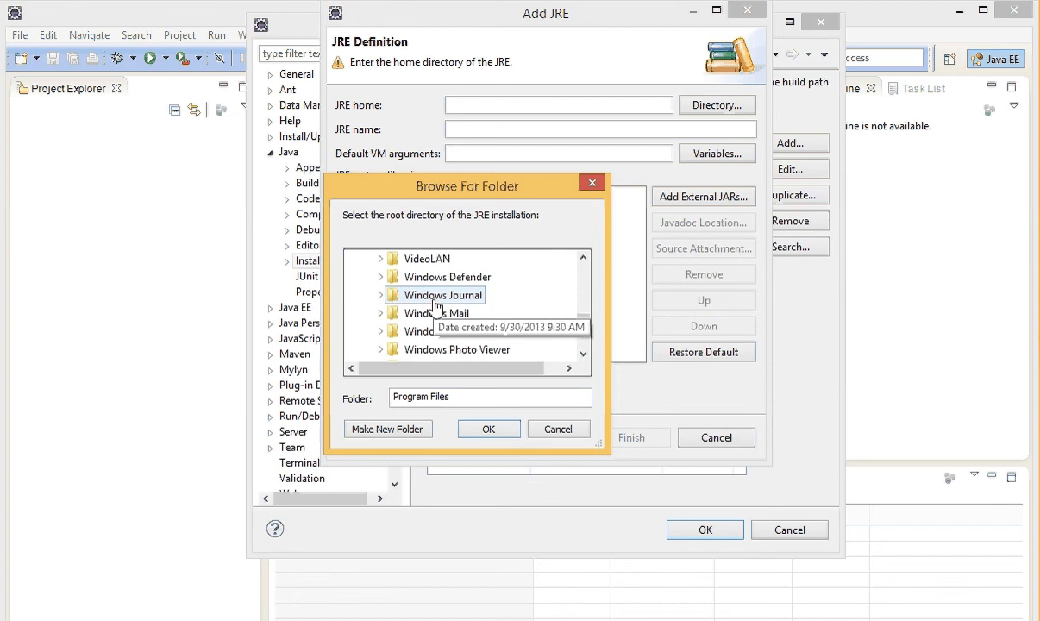
scroll(436, 306, up, 2)
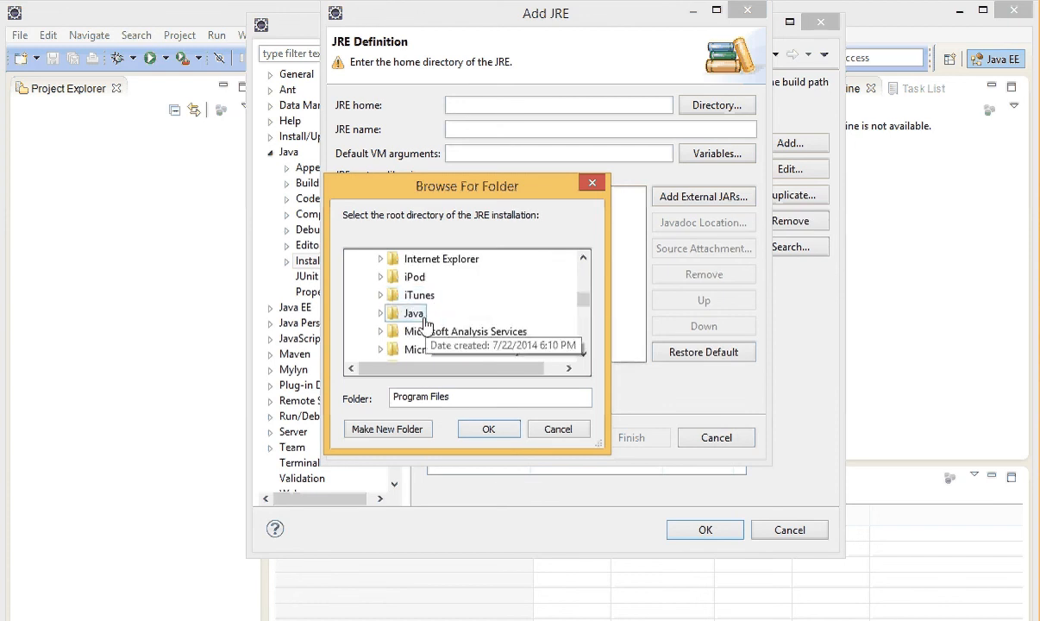
click(416, 314)
scroll(486, 321, down, 1)
click(431, 276)
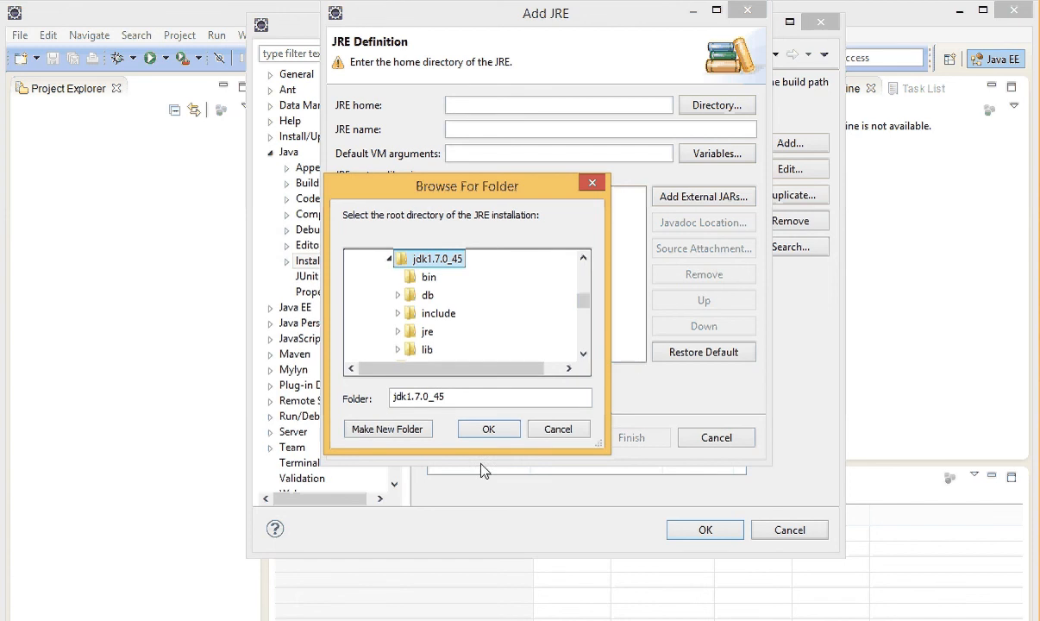
click(487, 430)
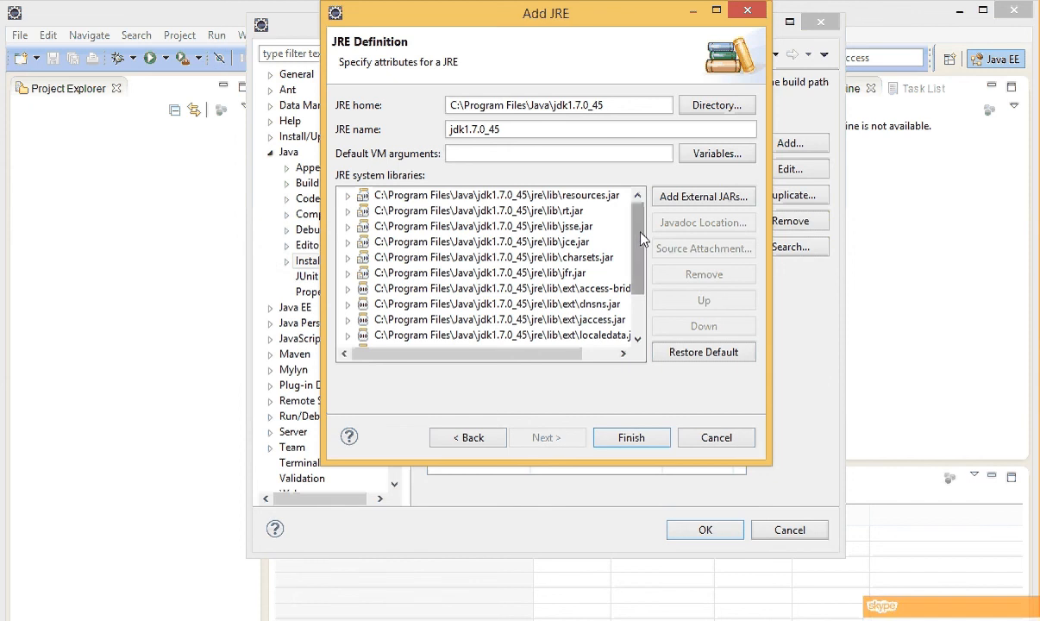
Finish adding the JRE definition, make jdk1.7.0_45 the default JRE, and save the preferences
drag(638, 233, 632, 201)
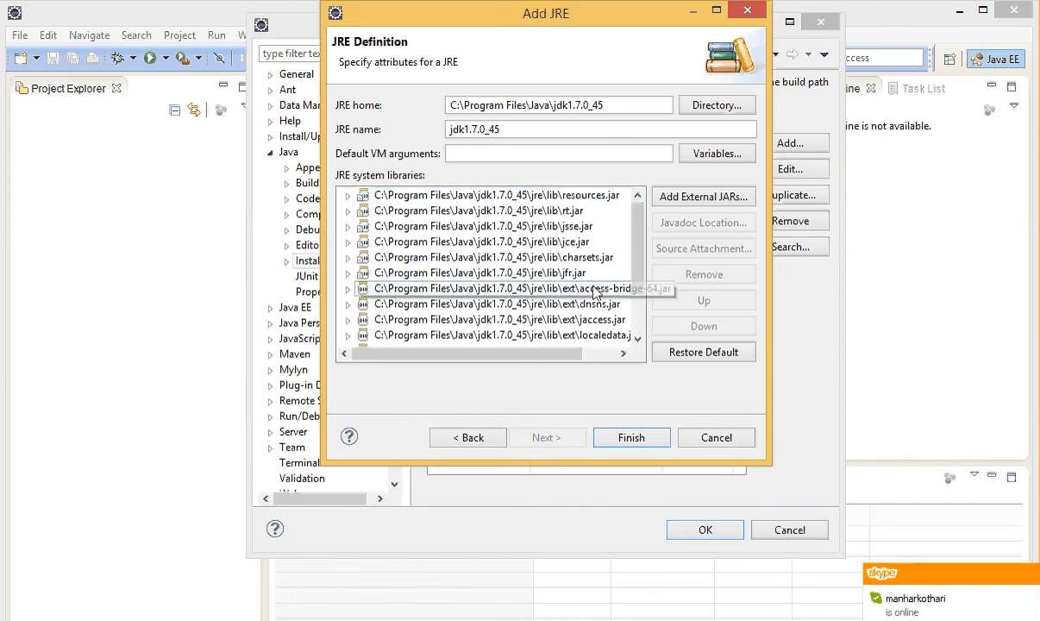
click(640, 442)
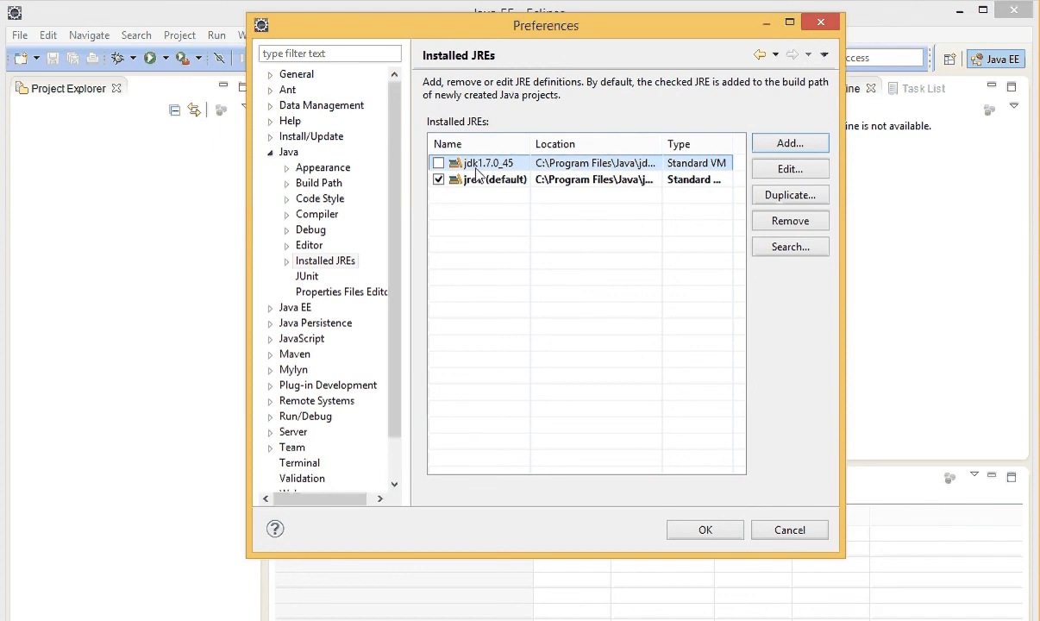
click(438, 163)
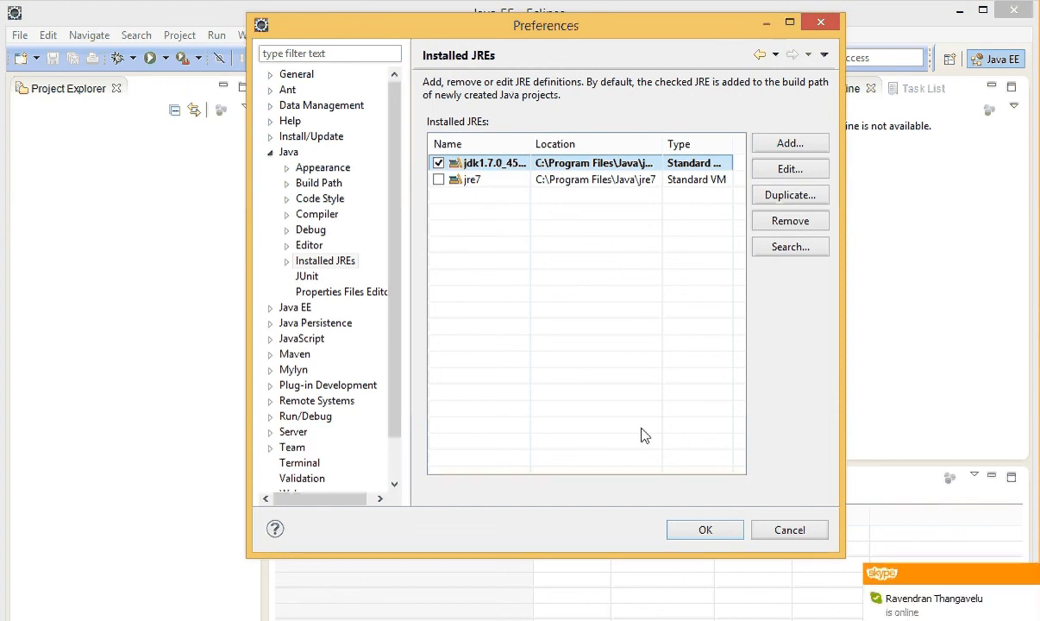
click(703, 529)
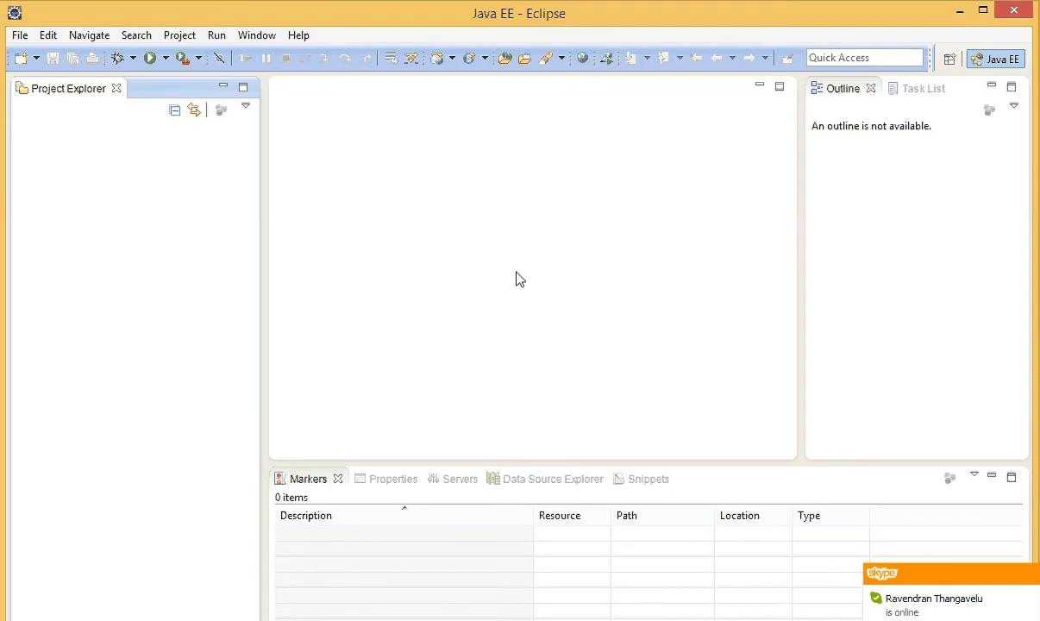
Bring the Notepad window with the web addresses in front of Eclipse
mouse_move(161, 620)
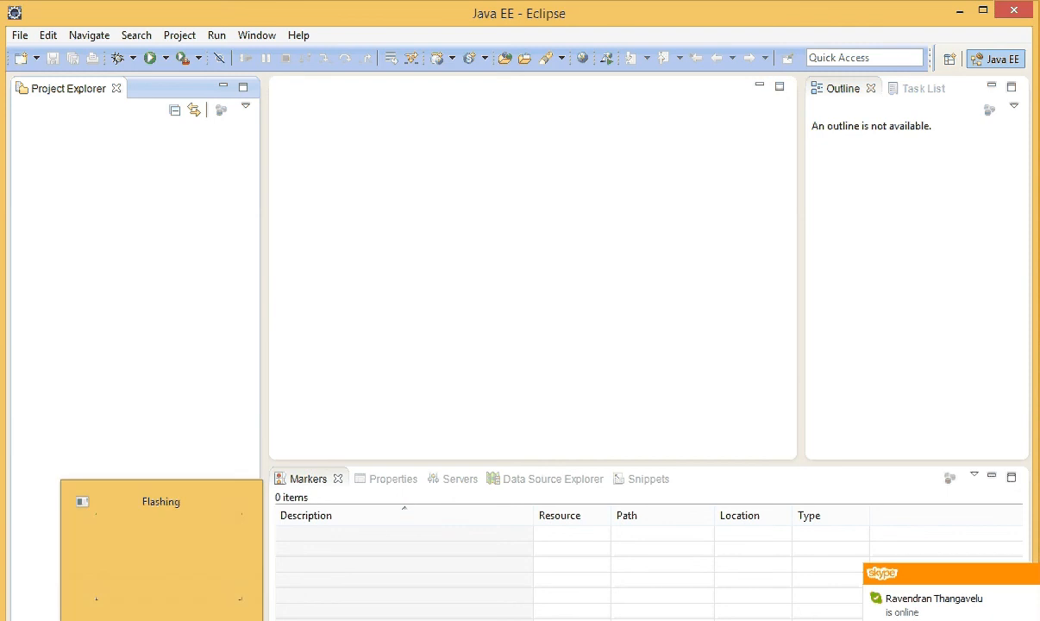
click(162, 547)
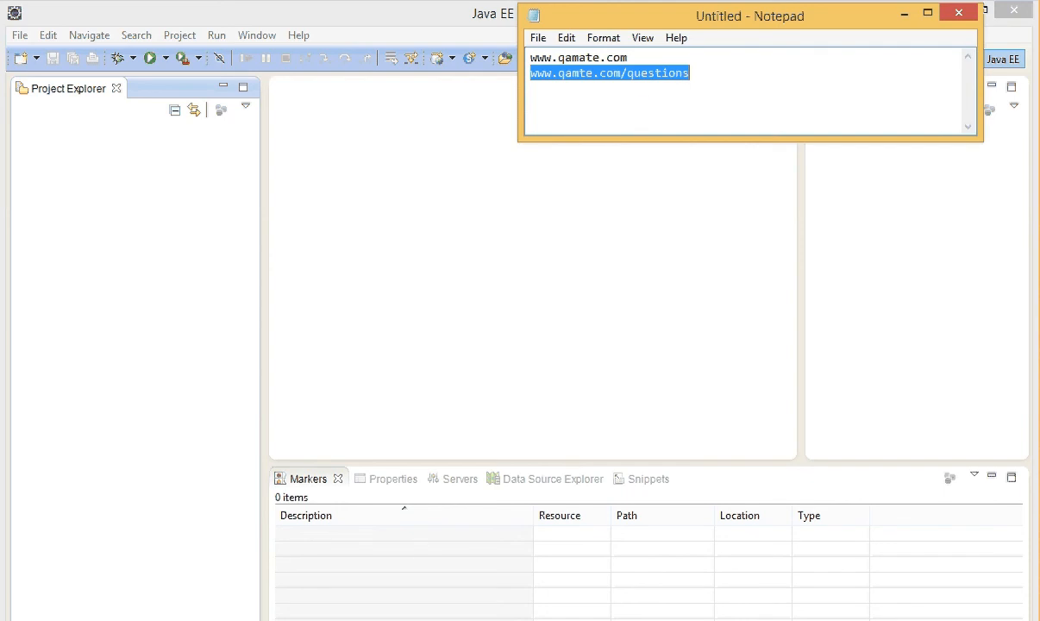
click(755, 620)
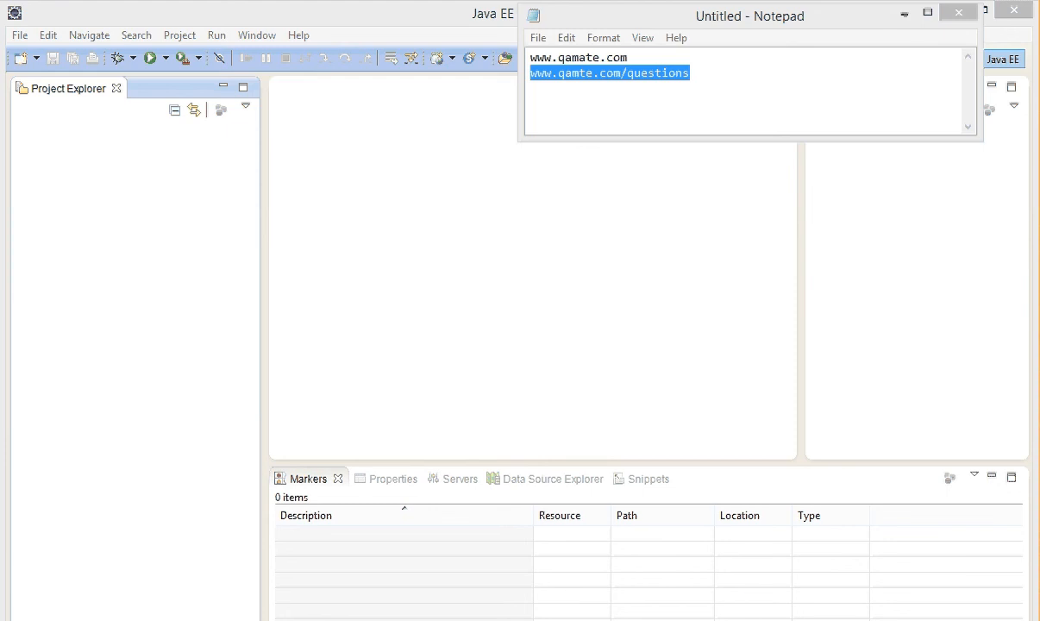